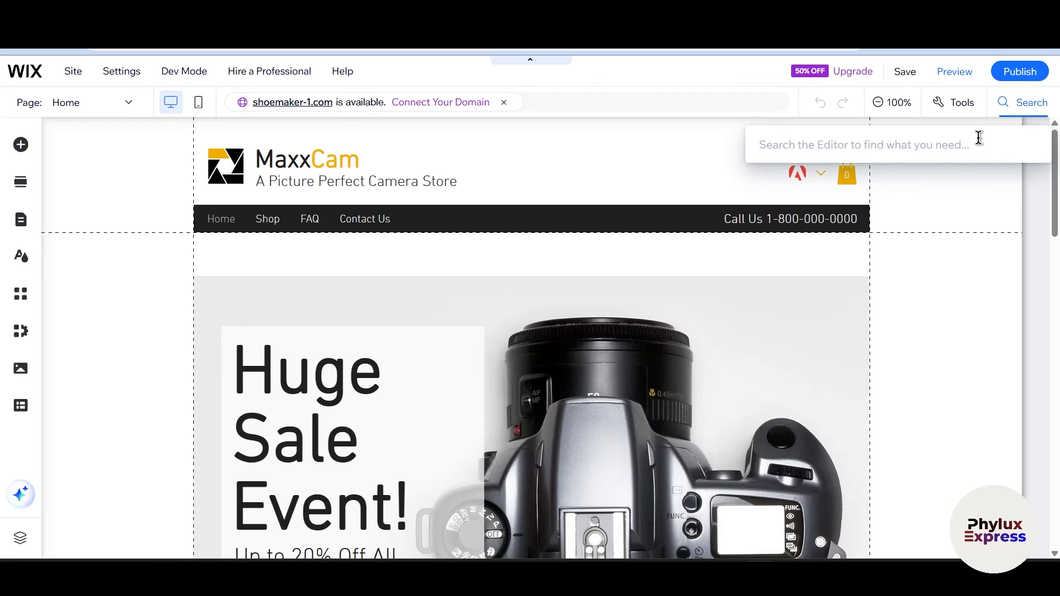
# Step: Search the editor for "dy" and look through the matching elements, apps, tools and settings
pyautogui.write('z')
pyautogui.press('BackSpace')
pyautogui.write('da')
pyautogui.press('BackSpace')
pyautogui.write('y')
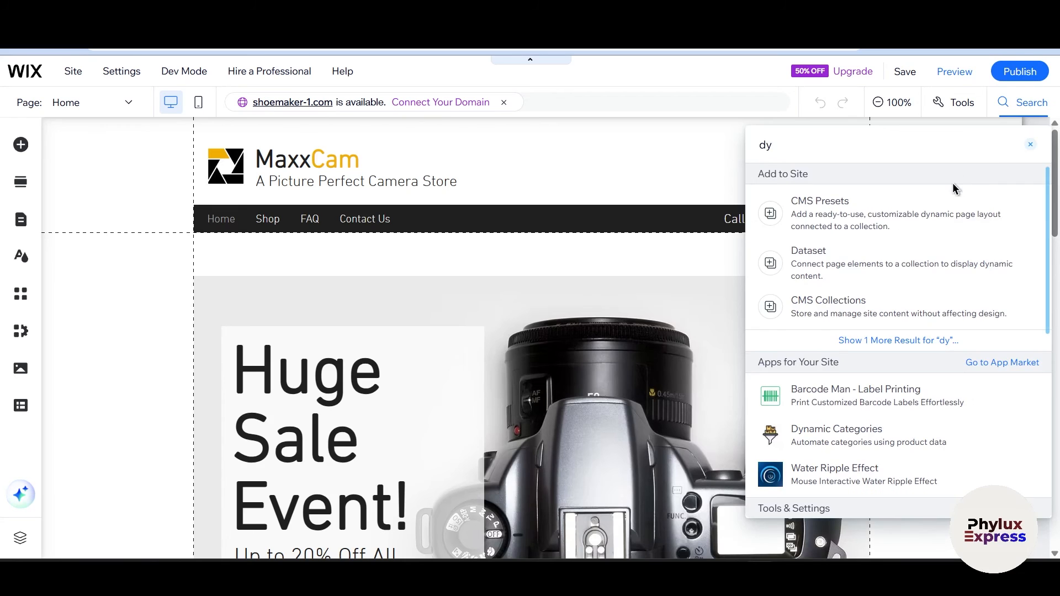
pyautogui.scroll(-5, 875, 300)
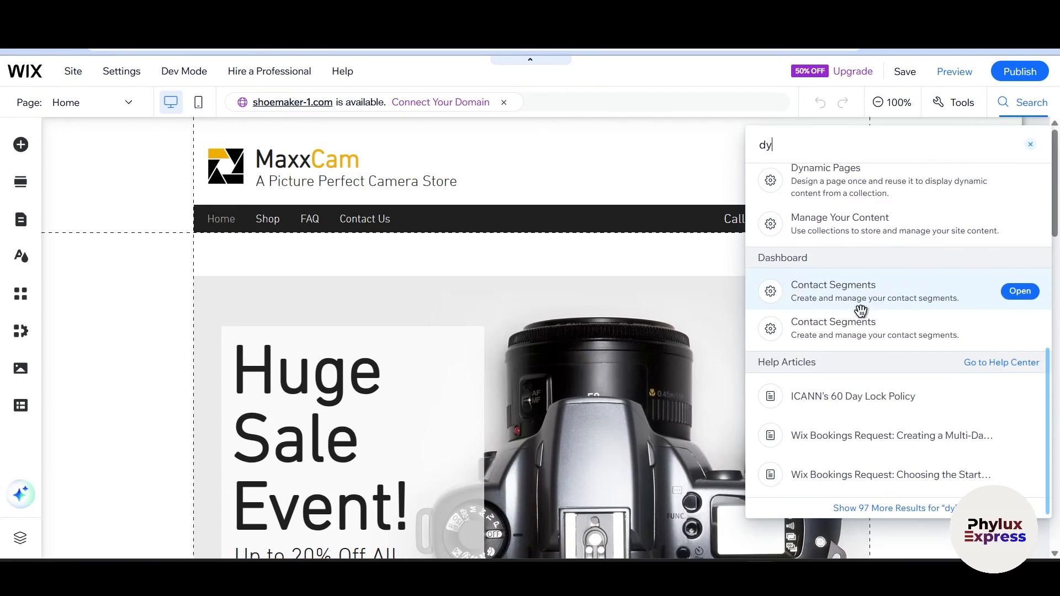
pyautogui.scroll(2, 796, 308)
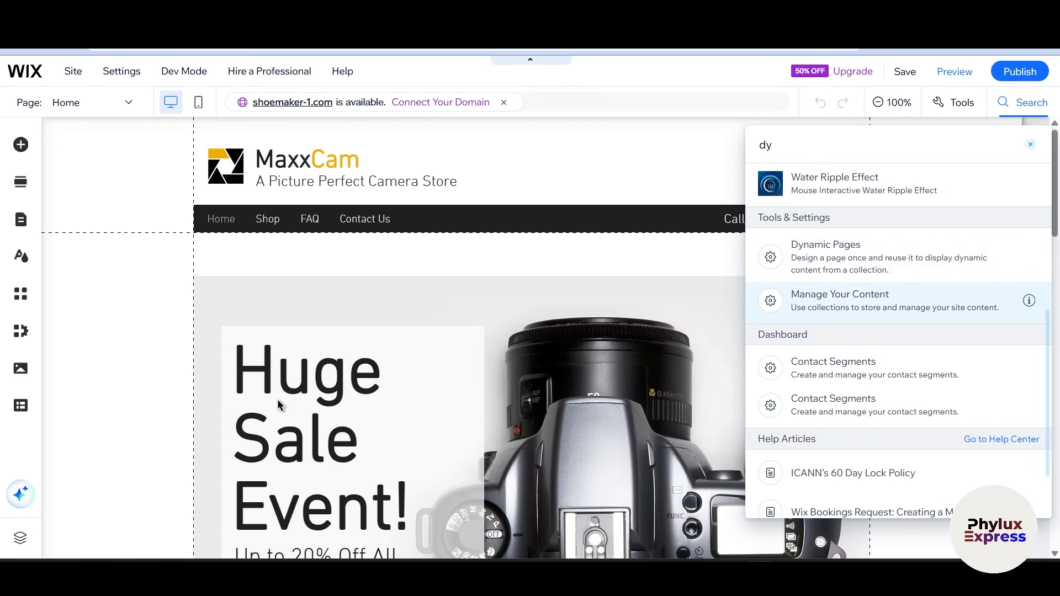
pyautogui.click(145, 354)
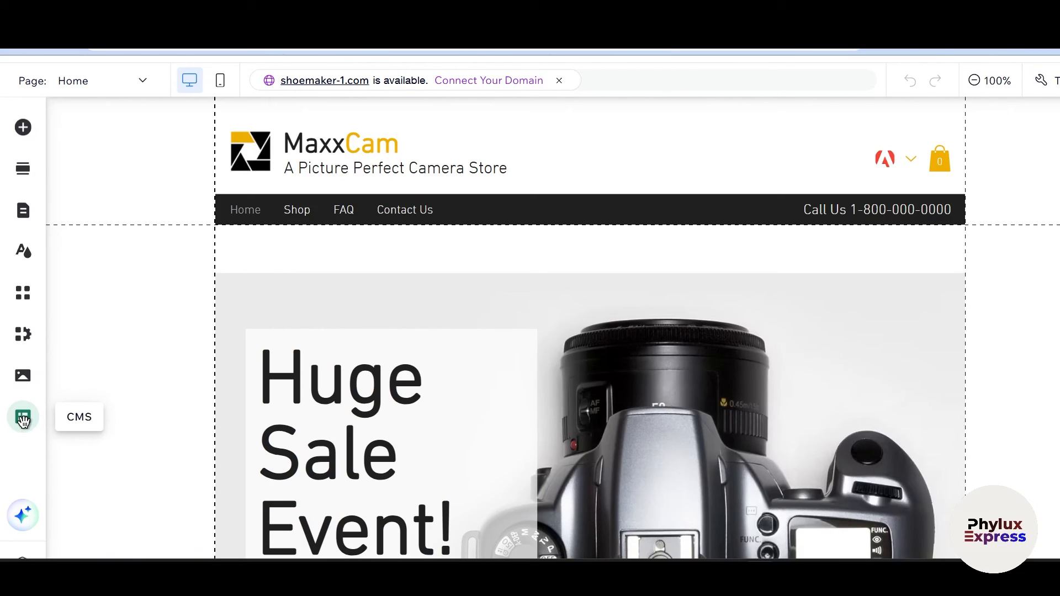
# Step: Add the CMS to the site and choose to start with a preset
pyautogui.click(23, 420)
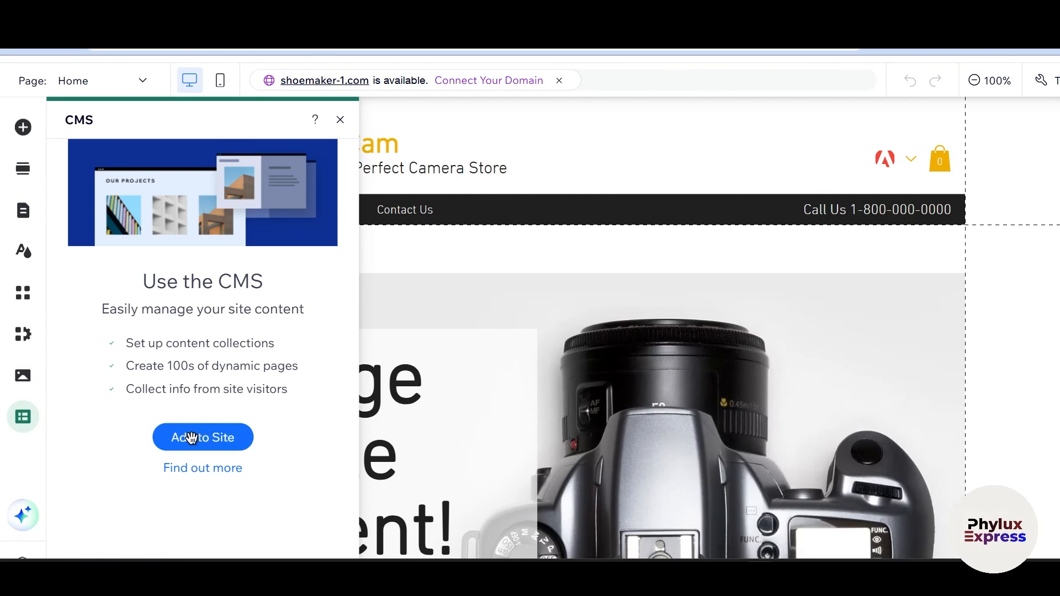
pyautogui.click(192, 438)
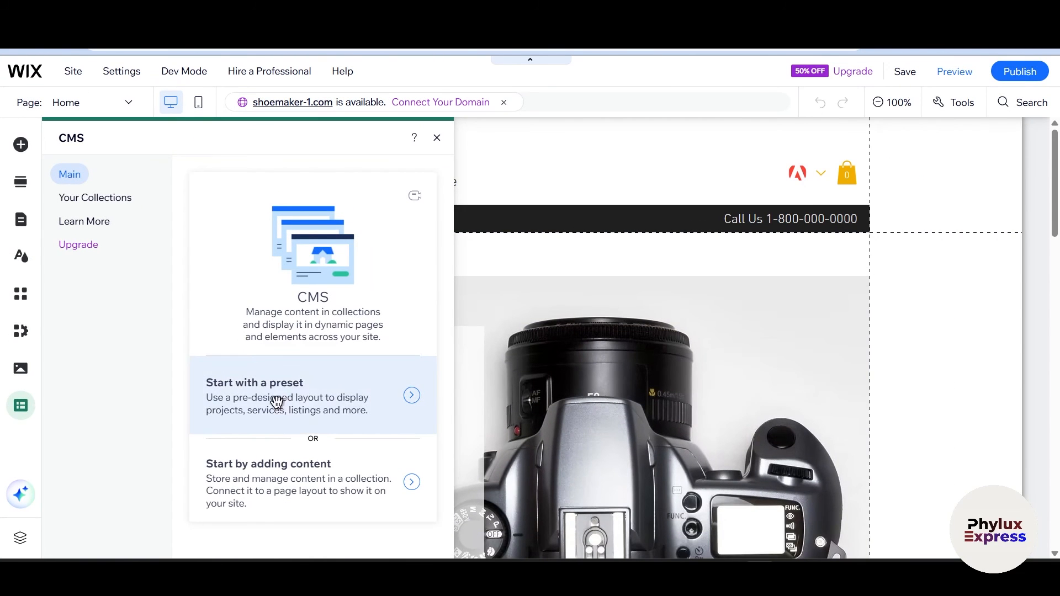
pyautogui.scroll(-1, 306, 394)
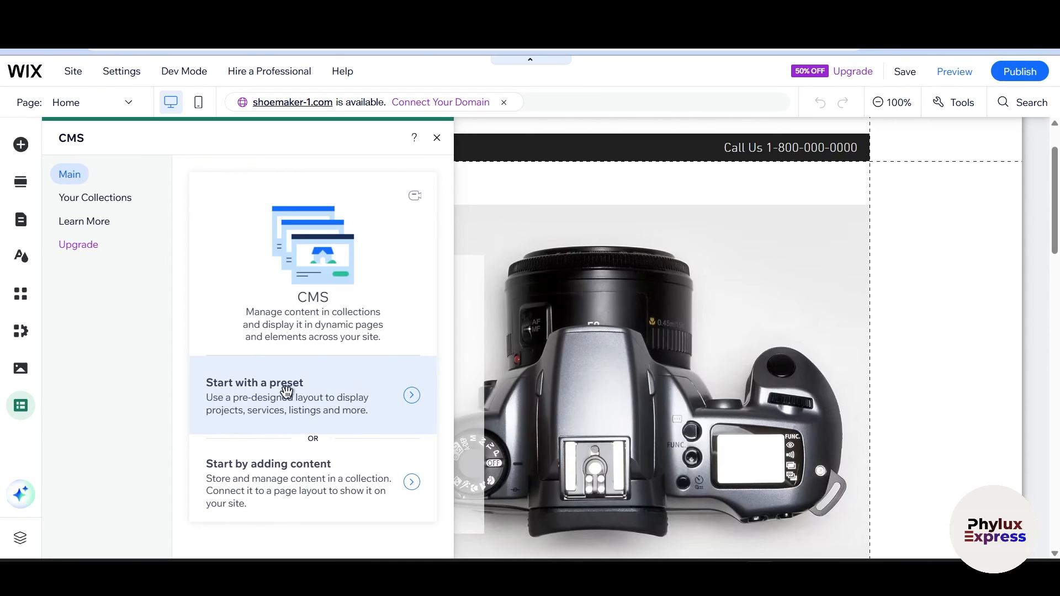
pyautogui.click(307, 411)
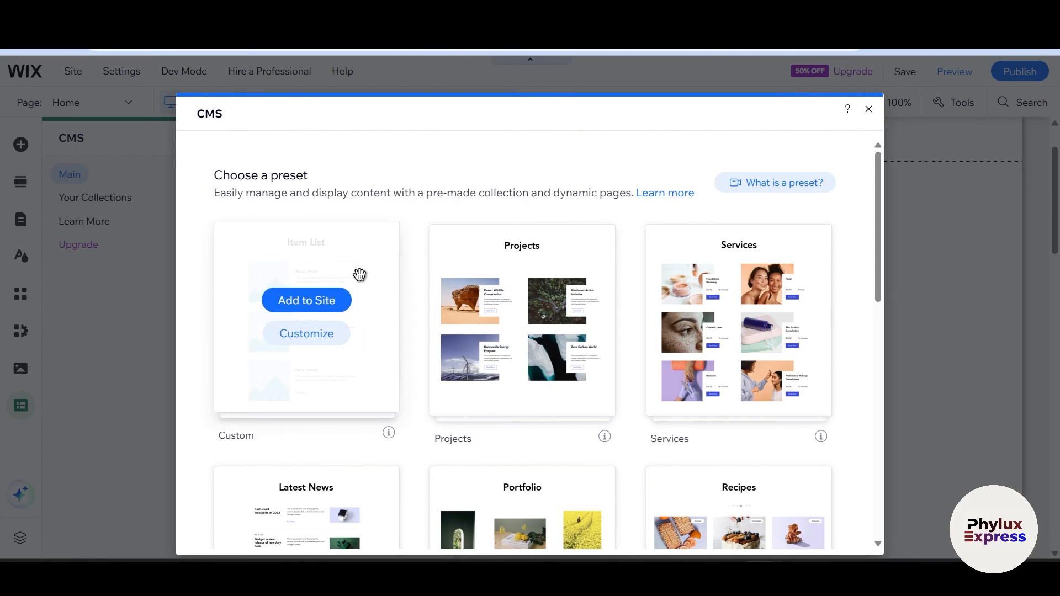
# Step: Browse the pre-made CMS presets and add the Projects preset to the site
pyautogui.scroll(-1, 701, 386)
pyautogui.scroll(1, 700, 386)
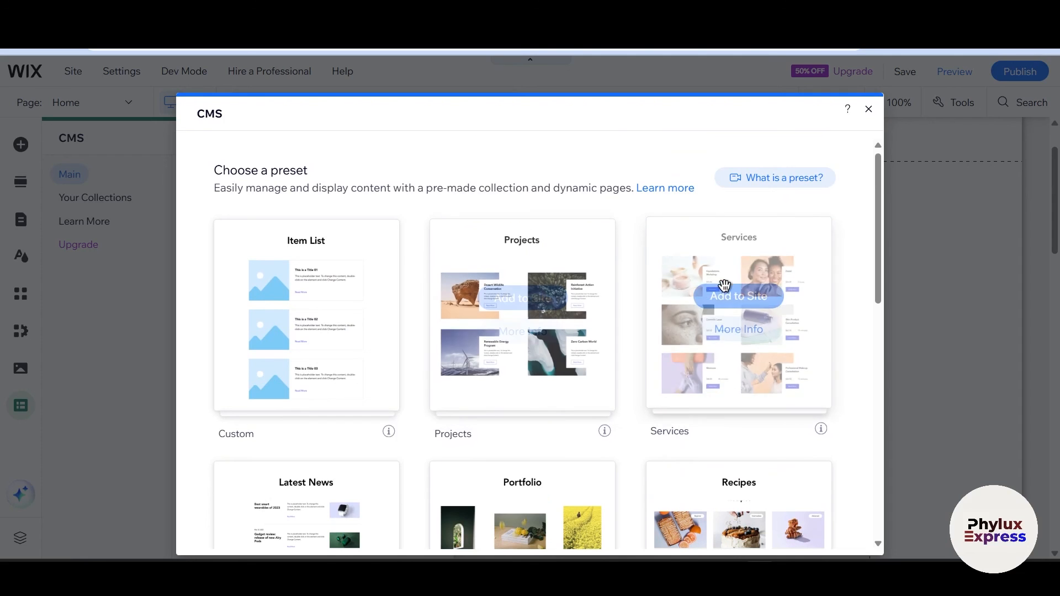
pyautogui.scroll(-2, 573, 374)
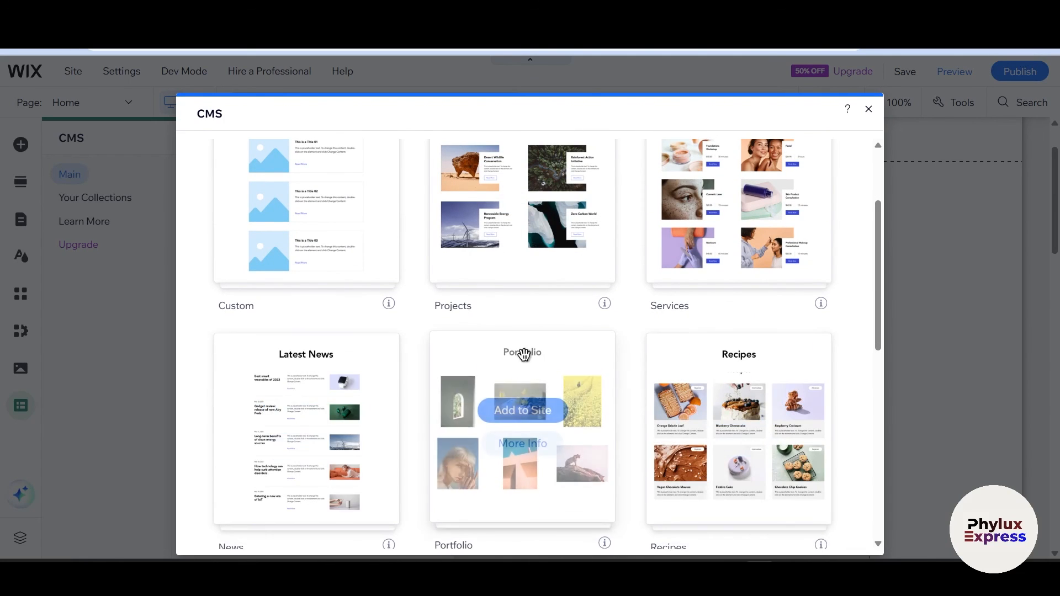
pyautogui.scroll(1, 523, 351)
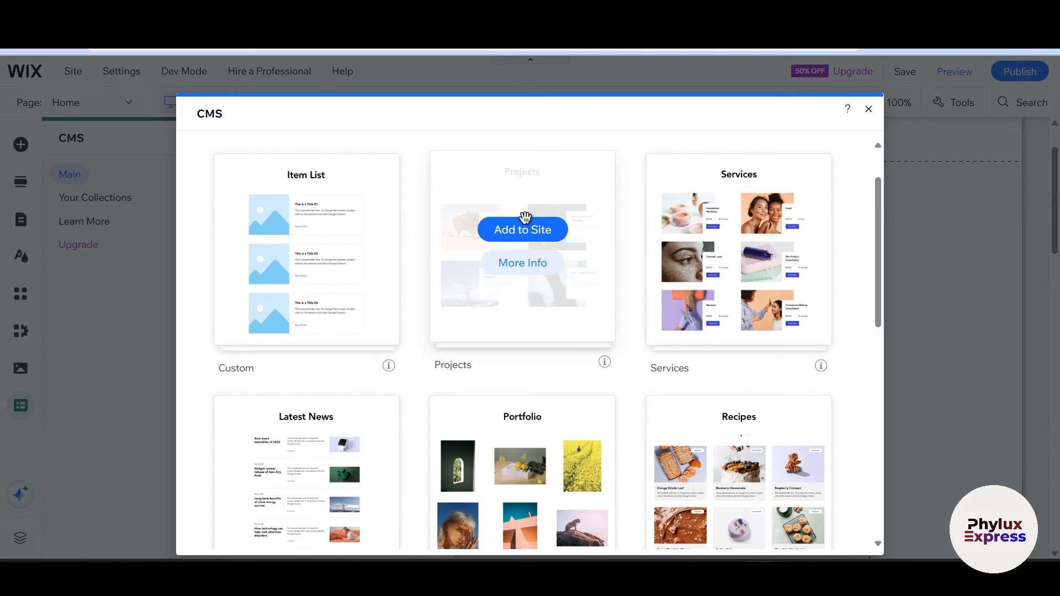
pyautogui.click(507, 230)
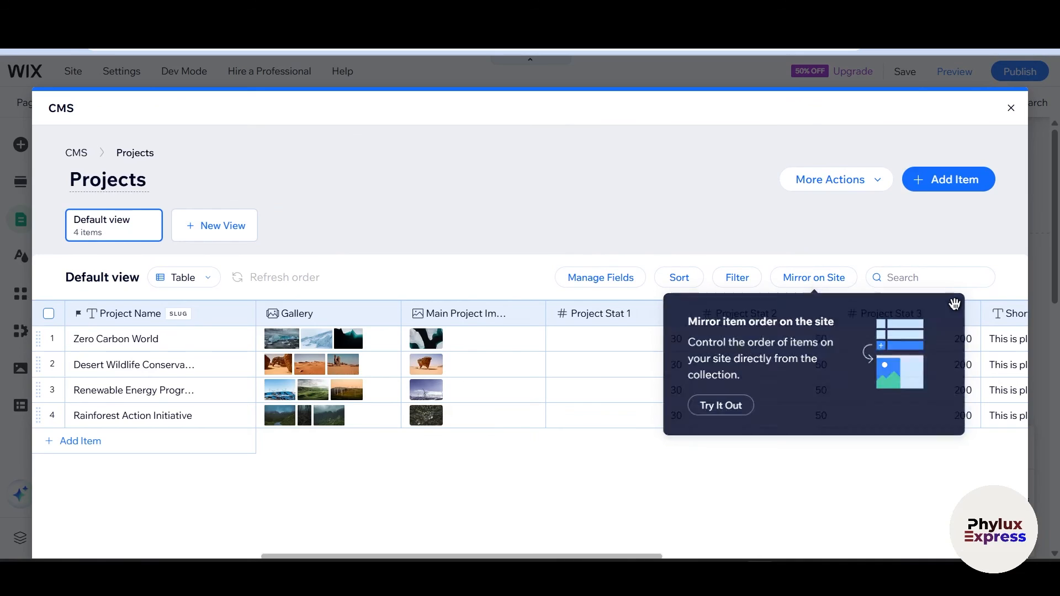
# Step: Dismiss the tip about mirroring item order and start a new item in the Projects collection
pyautogui.click(955, 304)
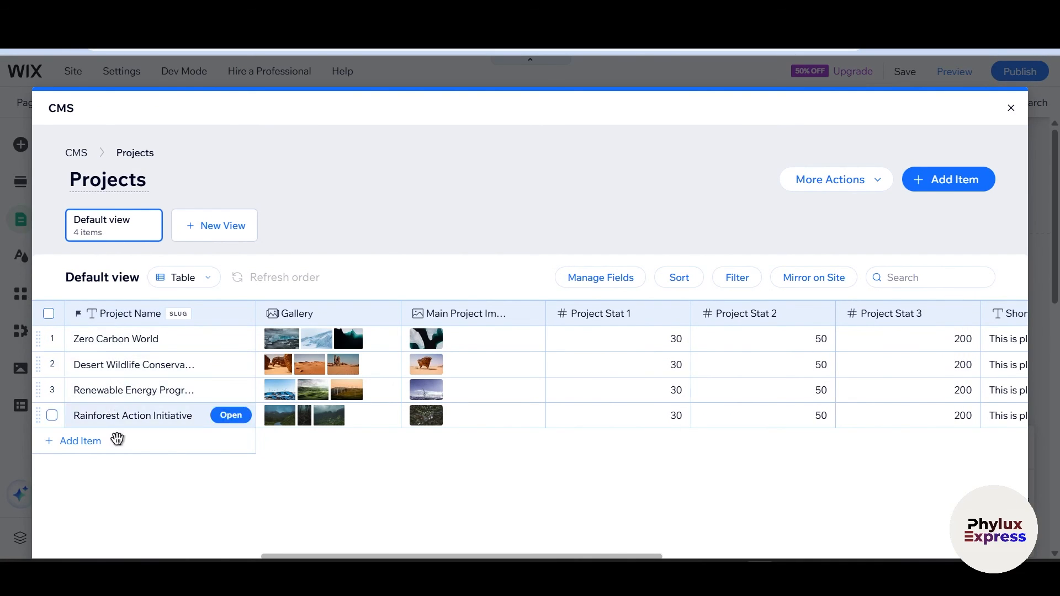
pyautogui.click(296, 500)
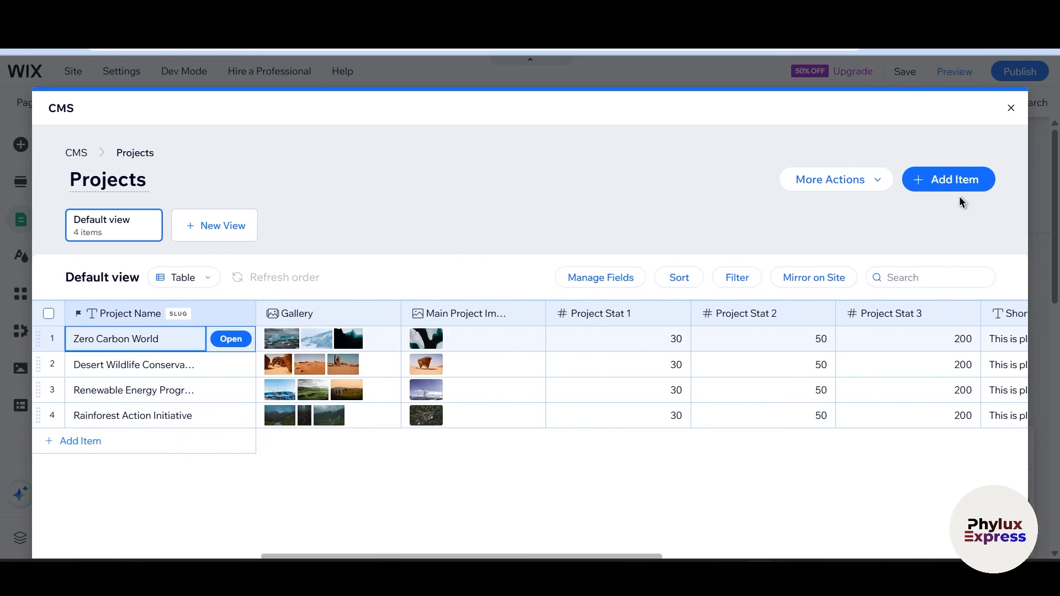
pyautogui.click(954, 182)
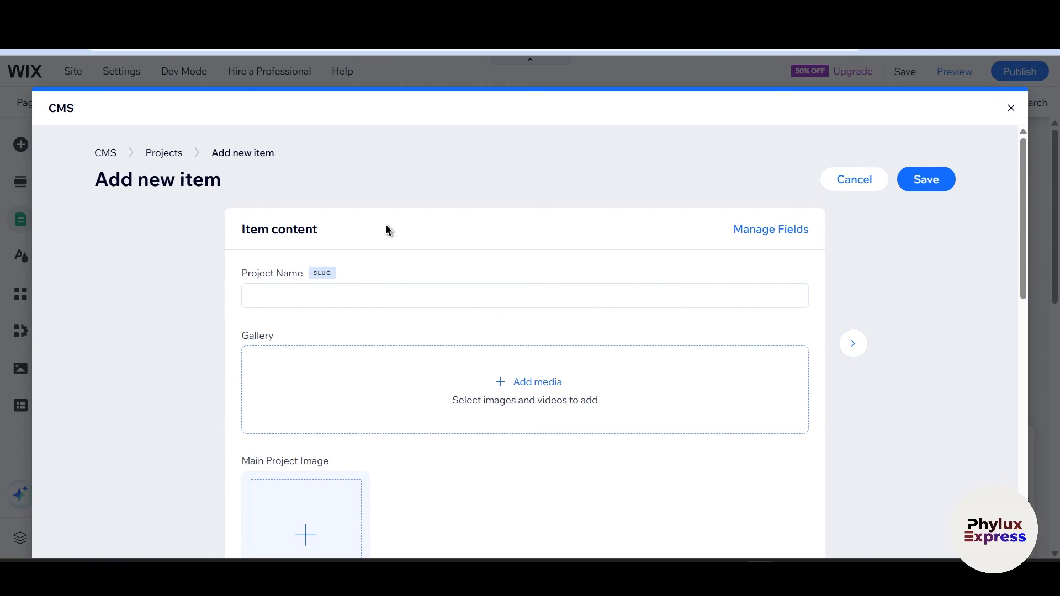
# Step: Examine the new item form's fields, from Project Name and Gallery through the project stats and descriptions to Projects (List)
pyautogui.click(372, 291)
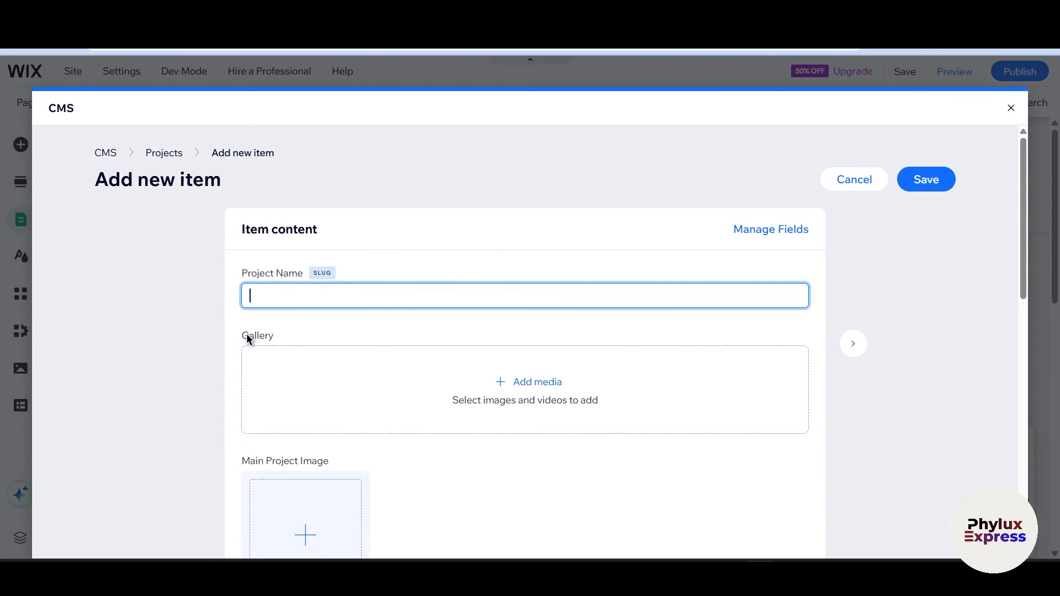
pyautogui.scroll(-1, 331, 348)
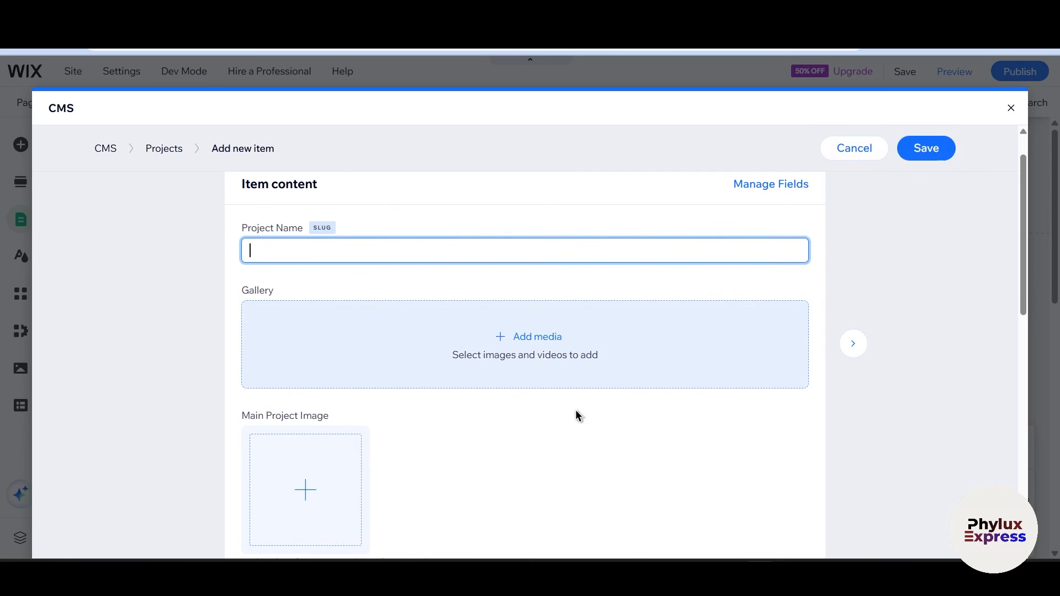
pyautogui.scroll(-3, 415, 386)
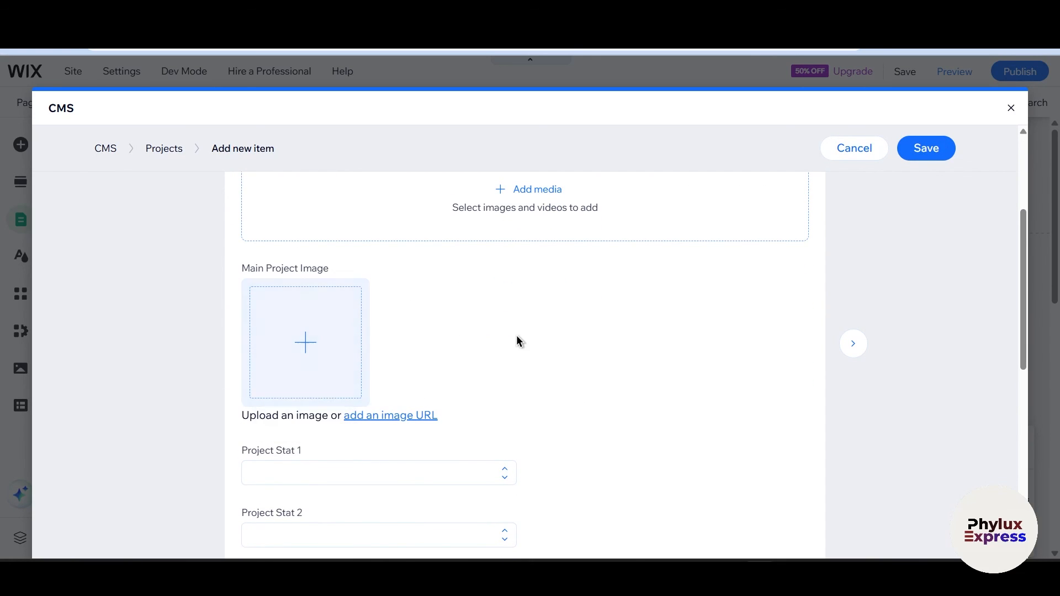
pyautogui.scroll(-2, 517, 341)
pyautogui.scroll(5, 518, 328)
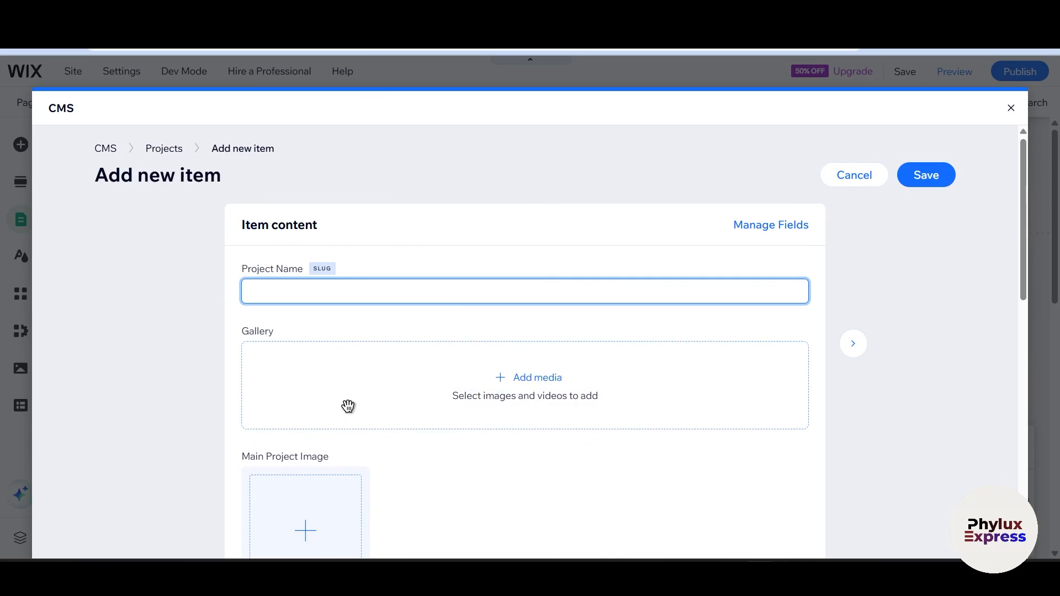
pyautogui.scroll(-3, 146, 369)
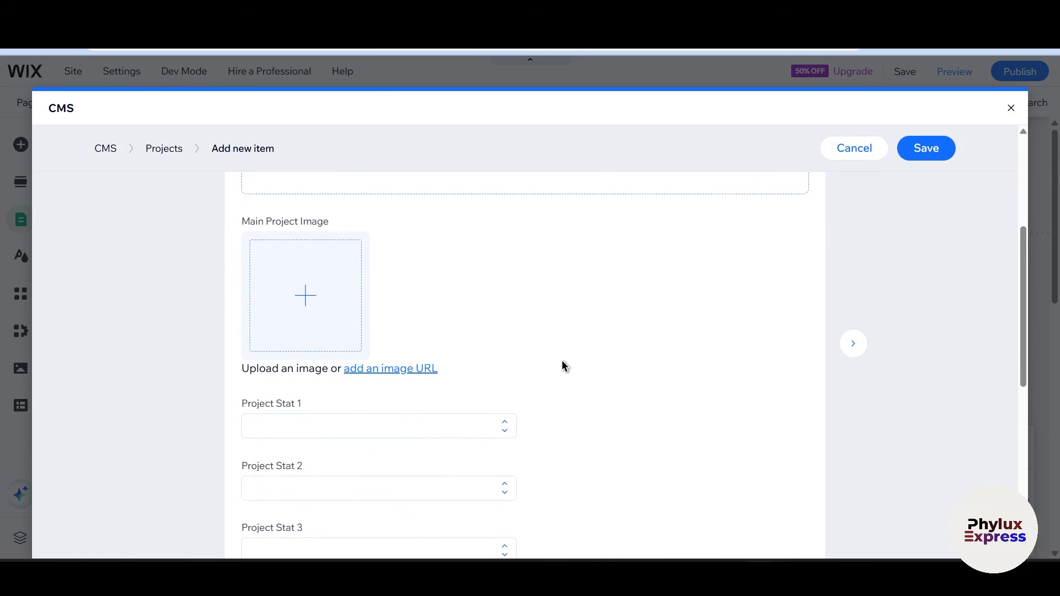
pyautogui.scroll(-2, 658, 308)
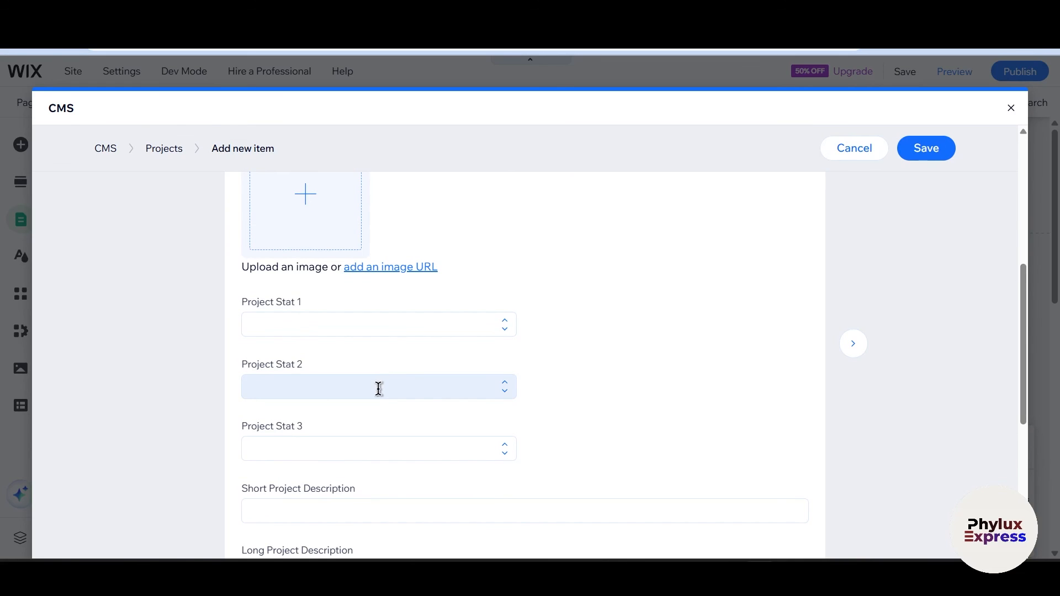
pyautogui.scroll(-1, 379, 392)
pyautogui.scroll(-1, 400, 371)
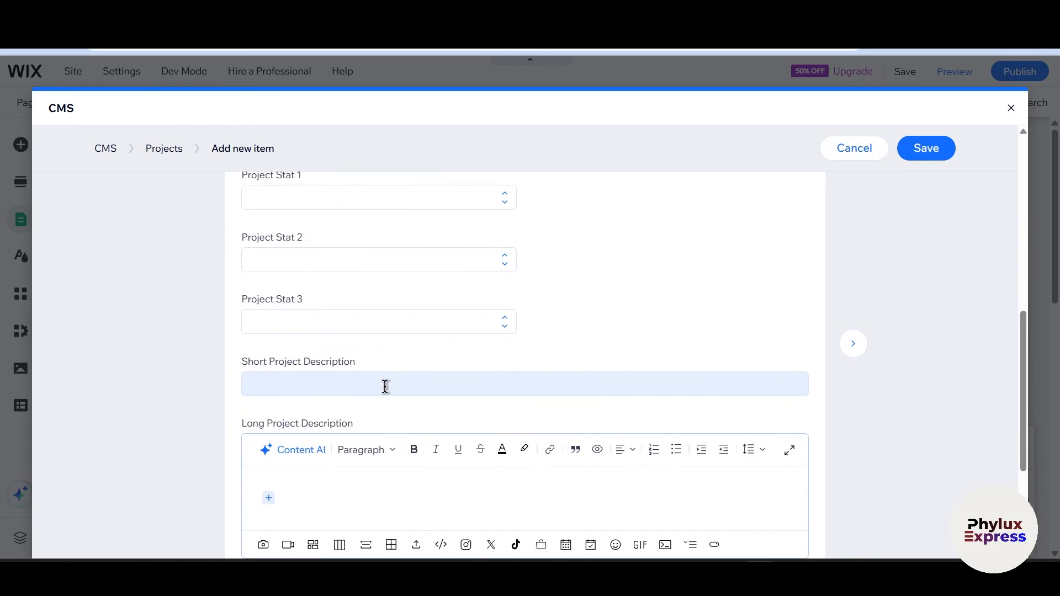
pyautogui.scroll(-1, 386, 387)
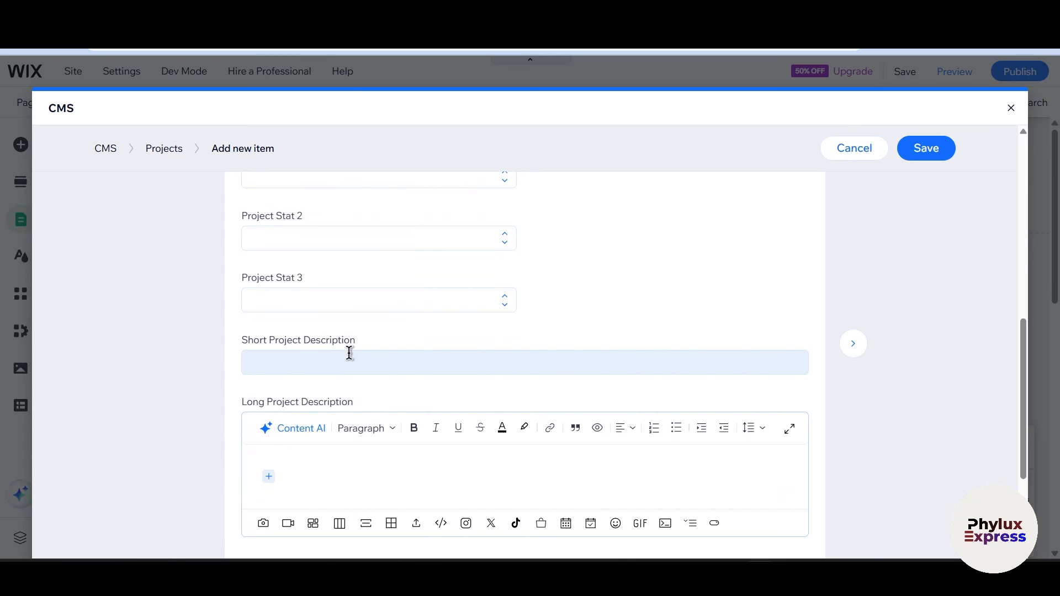
pyautogui.scroll(-1, 349, 353)
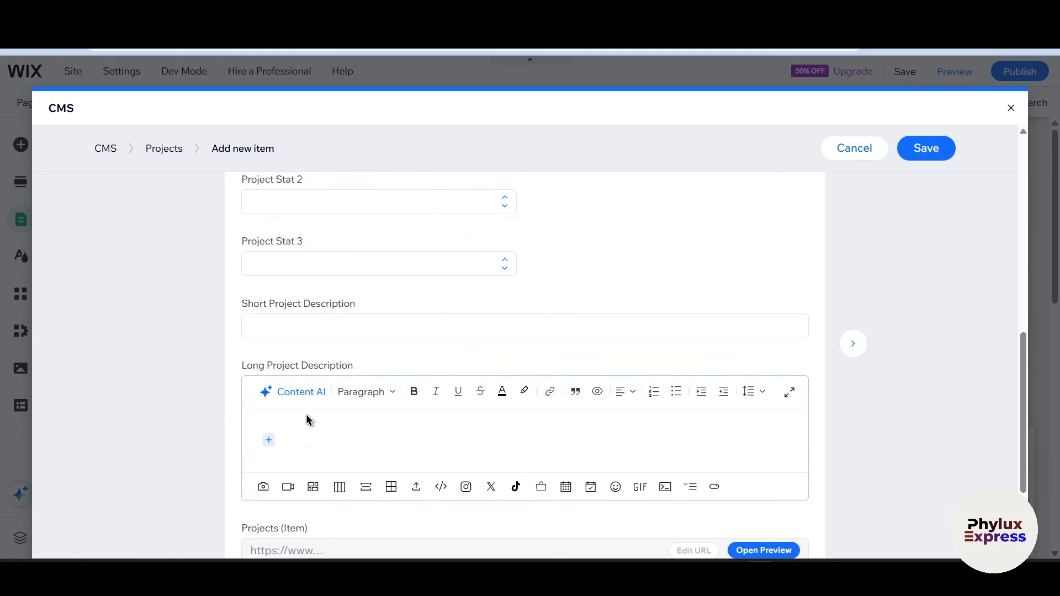
pyautogui.scroll(-2, 362, 415)
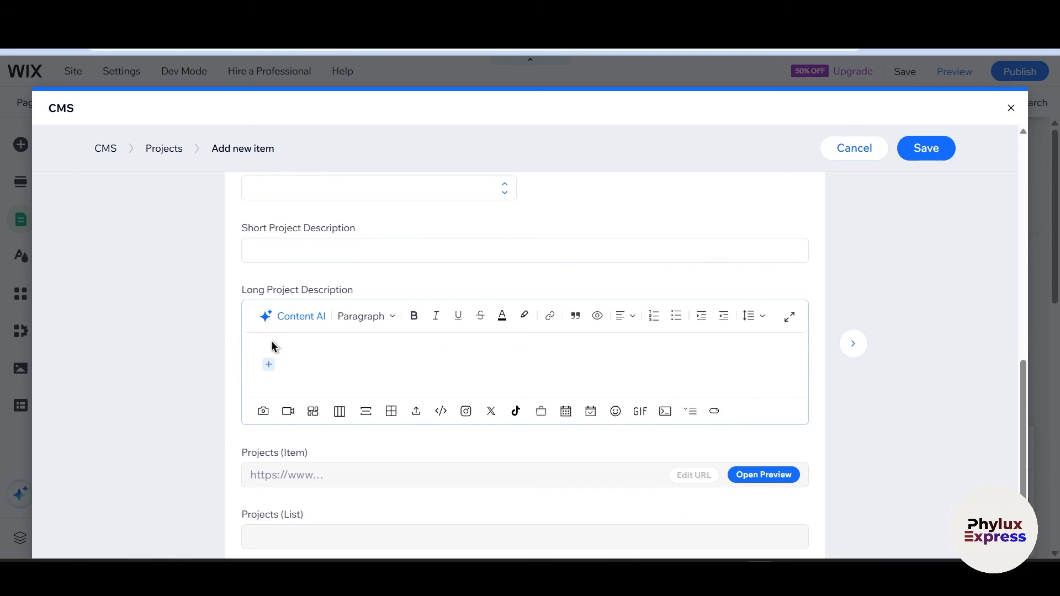
pyautogui.scroll(-2, 370, 385)
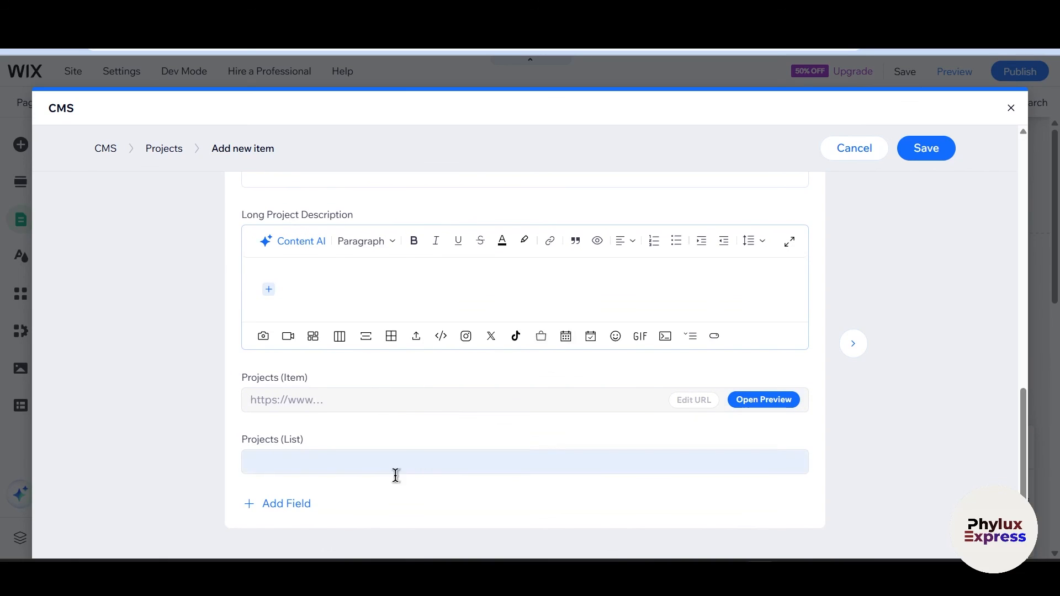
# Step: Enter "Camera photo" as the new item's Project Name
pyautogui.scroll(10, 450, 364)
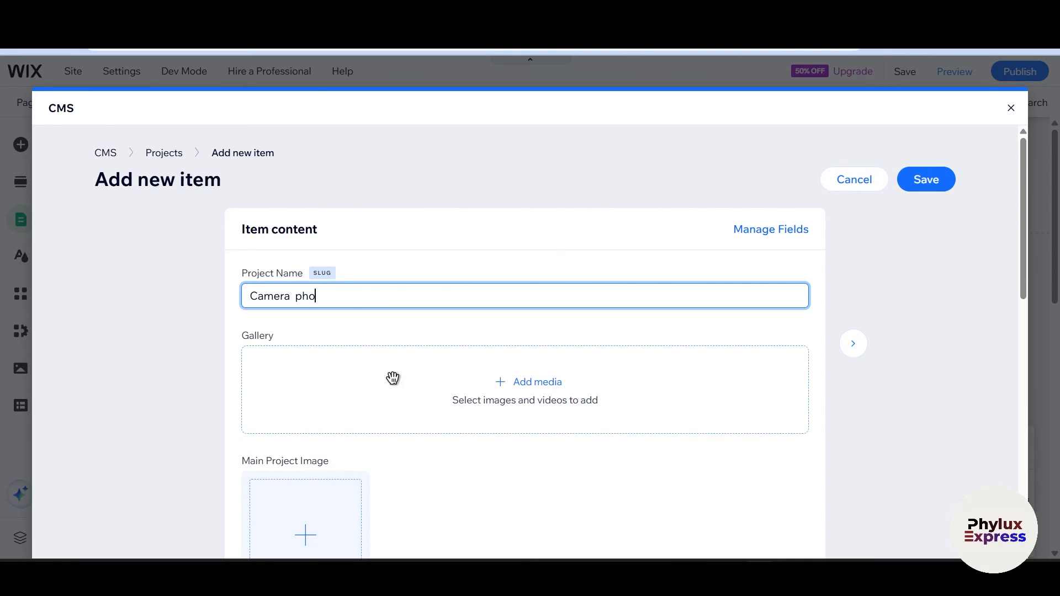
pyautogui.write('oto')
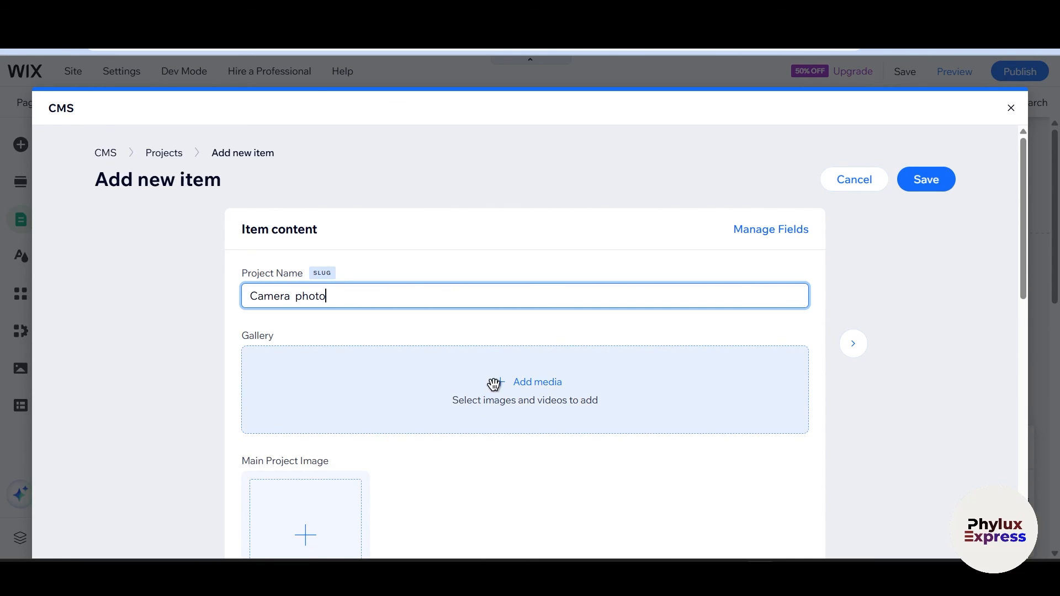
# Step: For the item's gallery, upload a copy of png-transparent-coca-cola-coca-cola-iced-summer-thumbnail.png together with Coco cola.mp4 from the computer
pyautogui.click(494, 385)
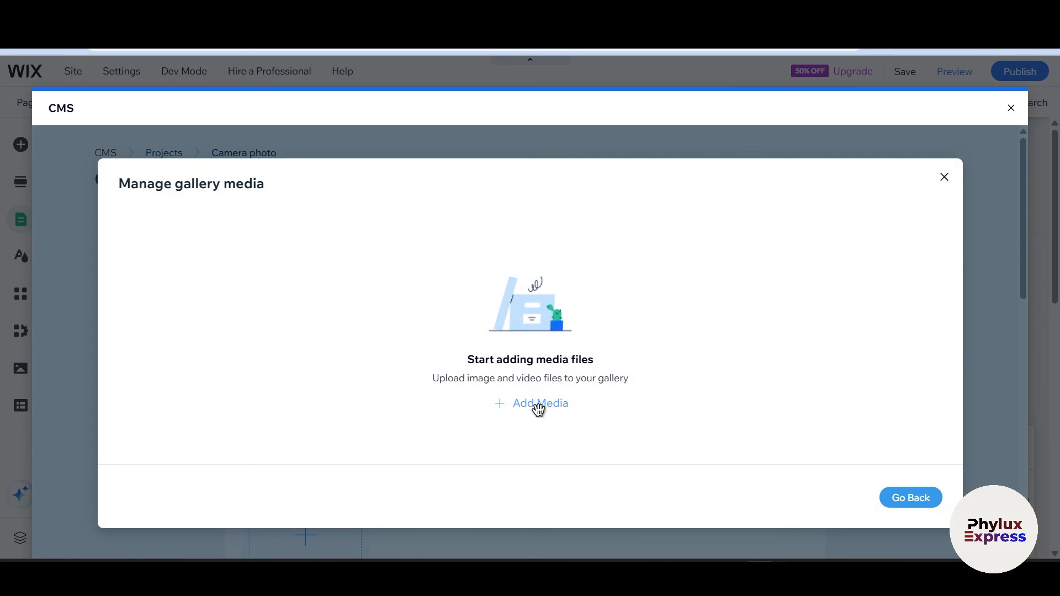
pyautogui.click(538, 407)
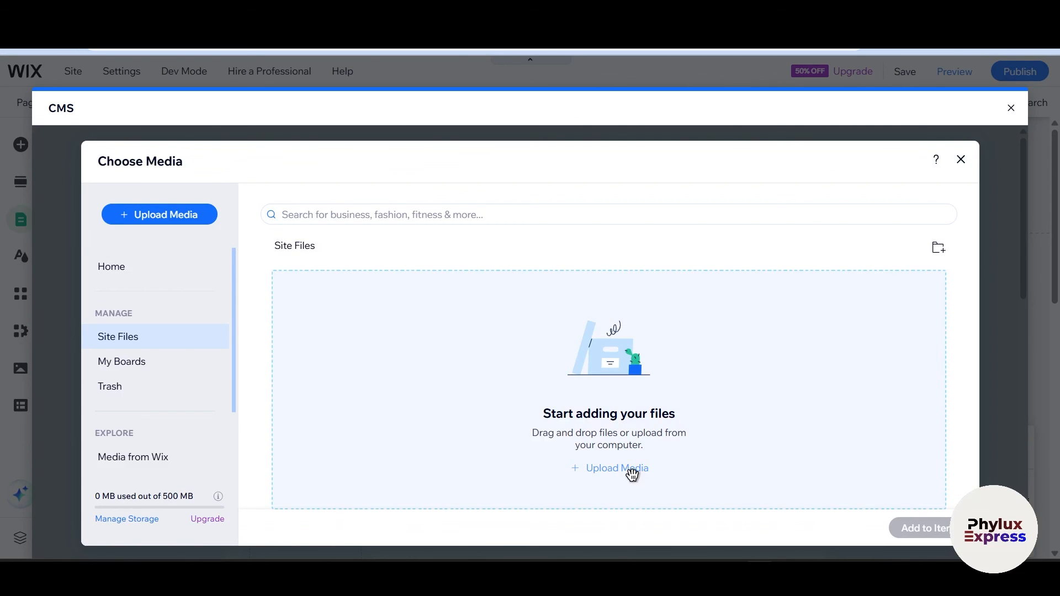
pyautogui.click(631, 469)
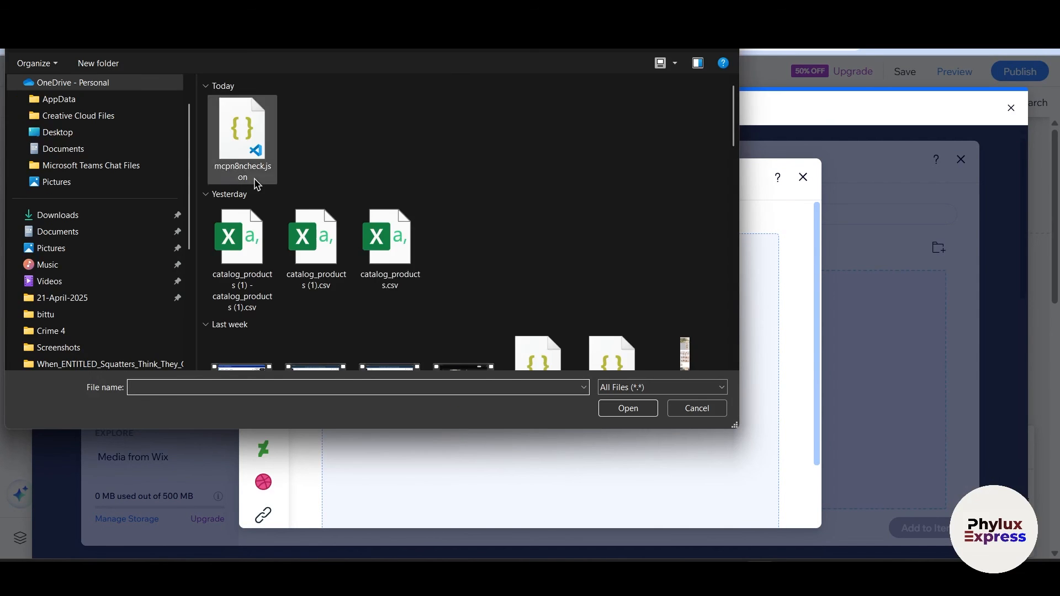
pyautogui.scroll(-10, 401, 210)
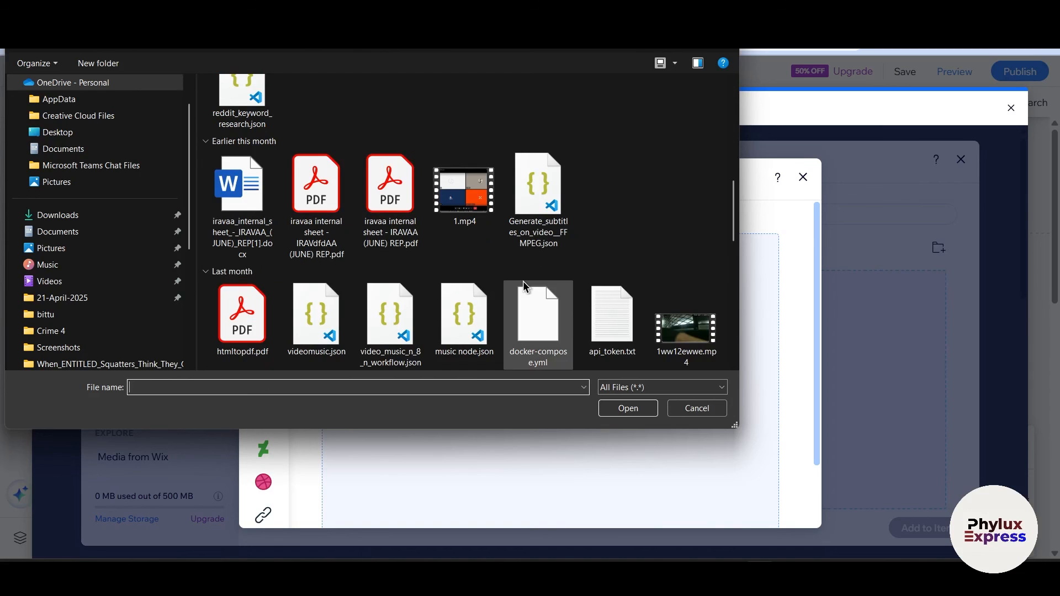
pyautogui.scroll(-10, 511, 210)
pyautogui.click(535, 146)
pyautogui.moveTo(613, 199); pyautogui.dragTo(501, 294)
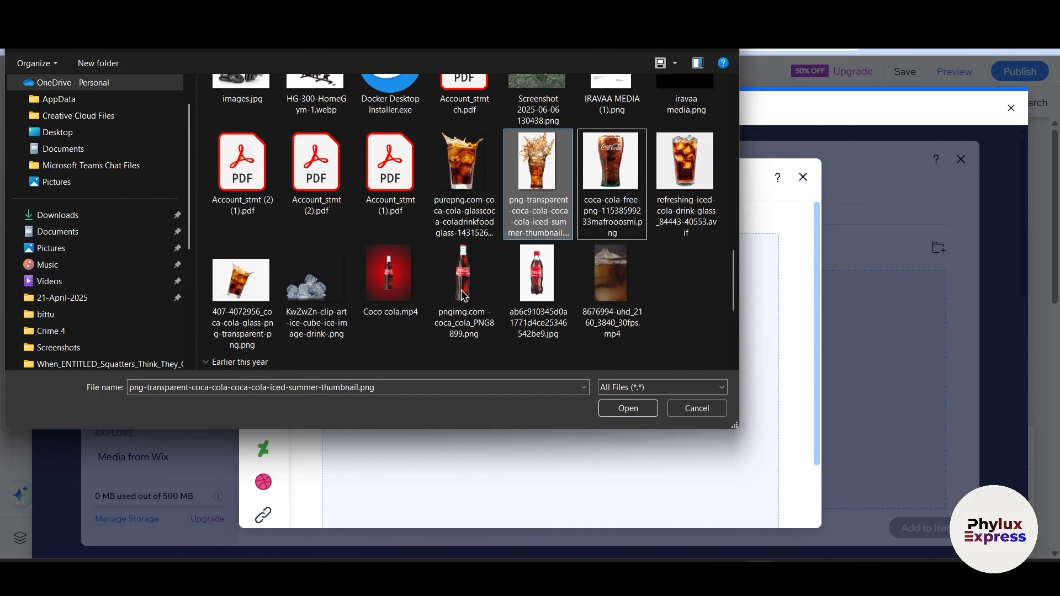
pyautogui.keyDown('ctrl'); pyautogui.click(390, 276); pyautogui.keyUp('ctrl')
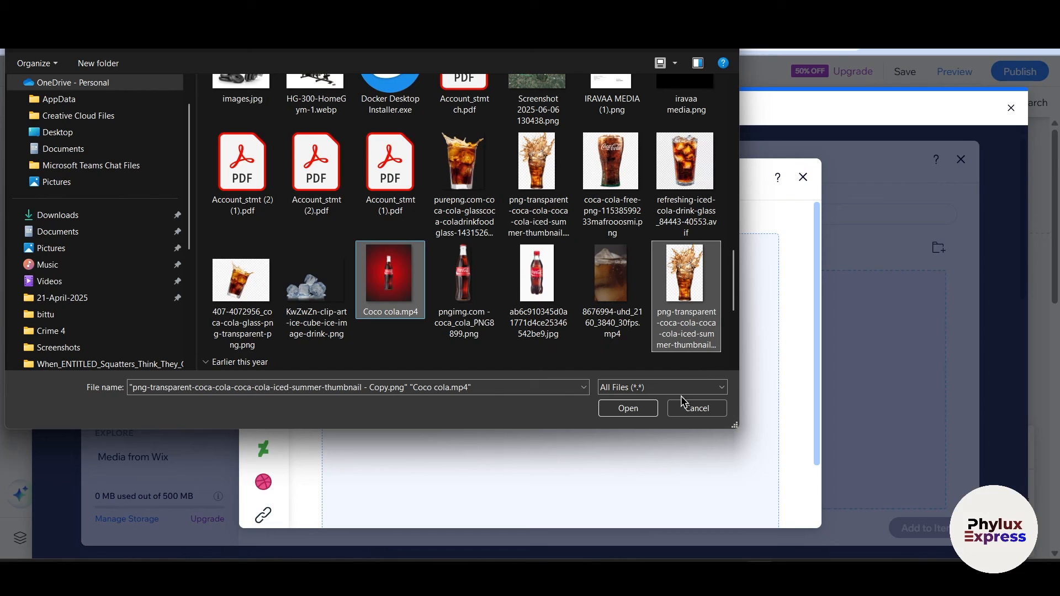
pyautogui.click(640, 412)
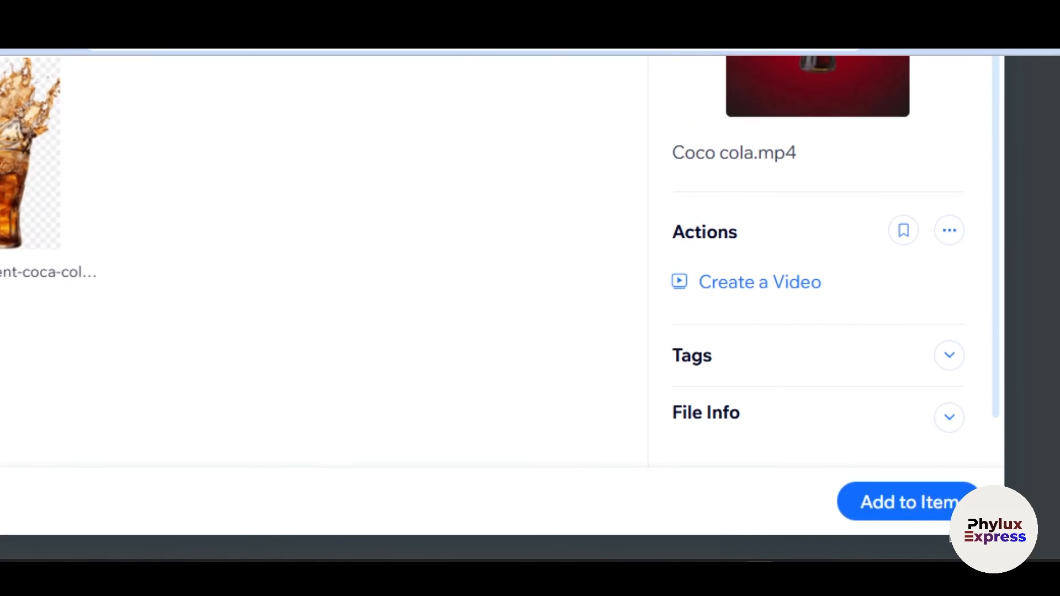
# Step: Add Coco cola.mp4 to the item's gallery and save the gallery media
pyautogui.click(927, 530)
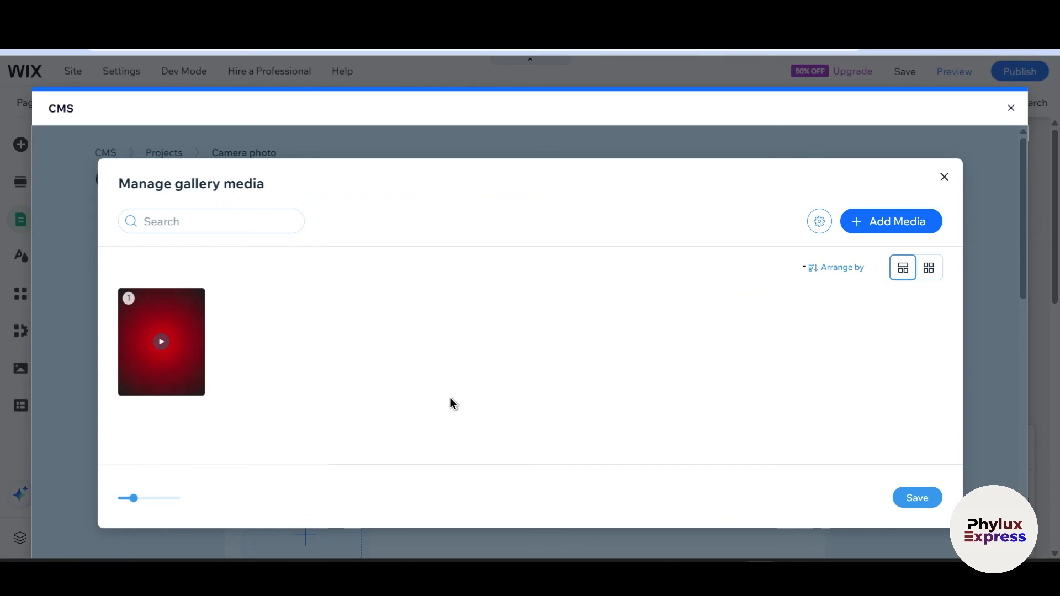
pyautogui.click(139, 352)
pyautogui.click(916, 498)
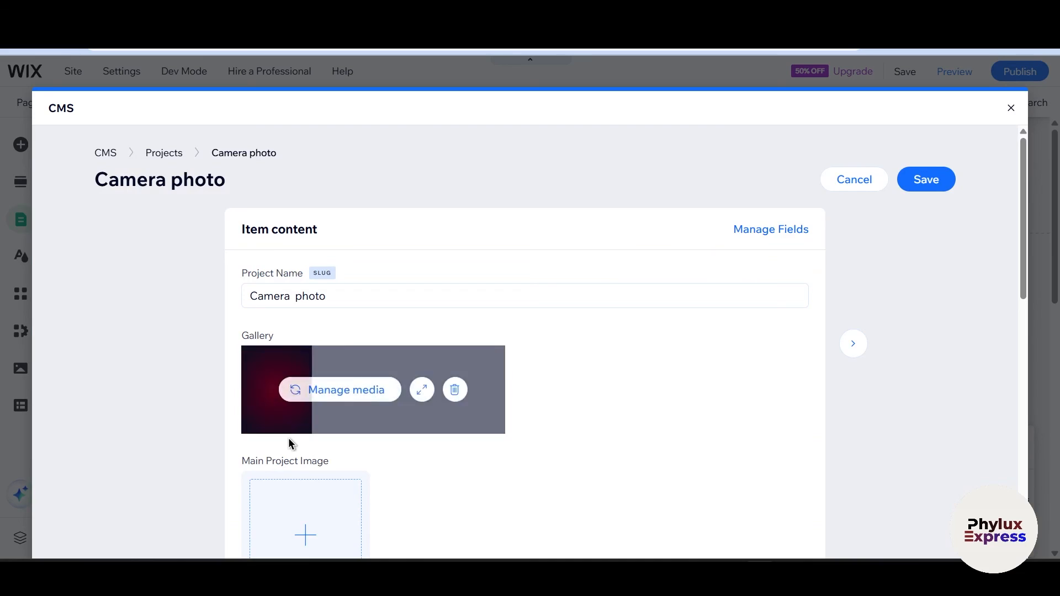
# Step: Set the uploaded png-transparent-coca-cola picture from the site files as the item's Main Project Image
pyautogui.scroll(-2, 289, 441)
pyautogui.click(333, 392)
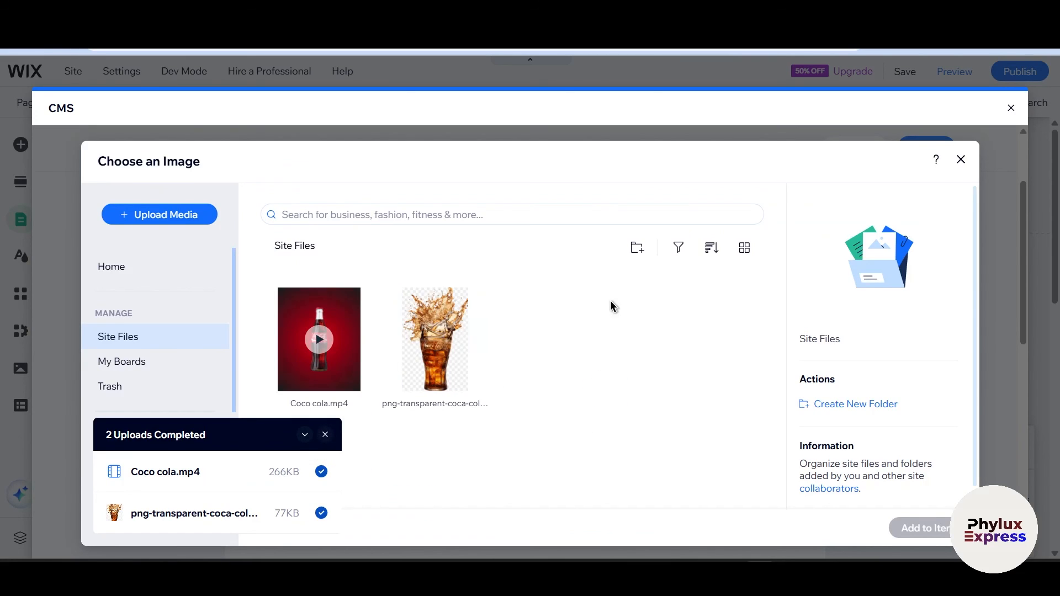
pyautogui.click(435, 338)
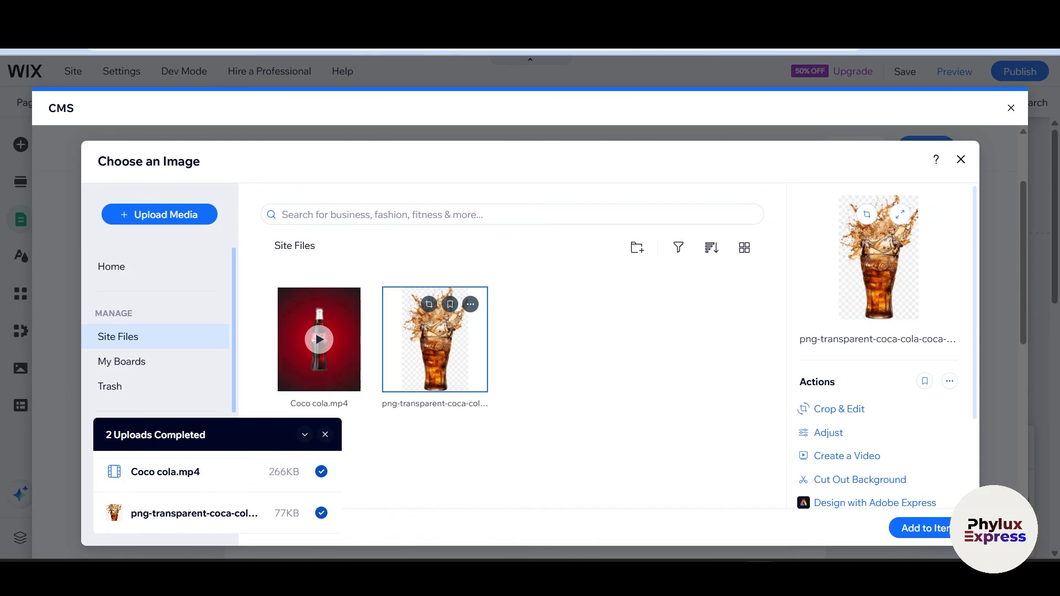
pyautogui.click(932, 533)
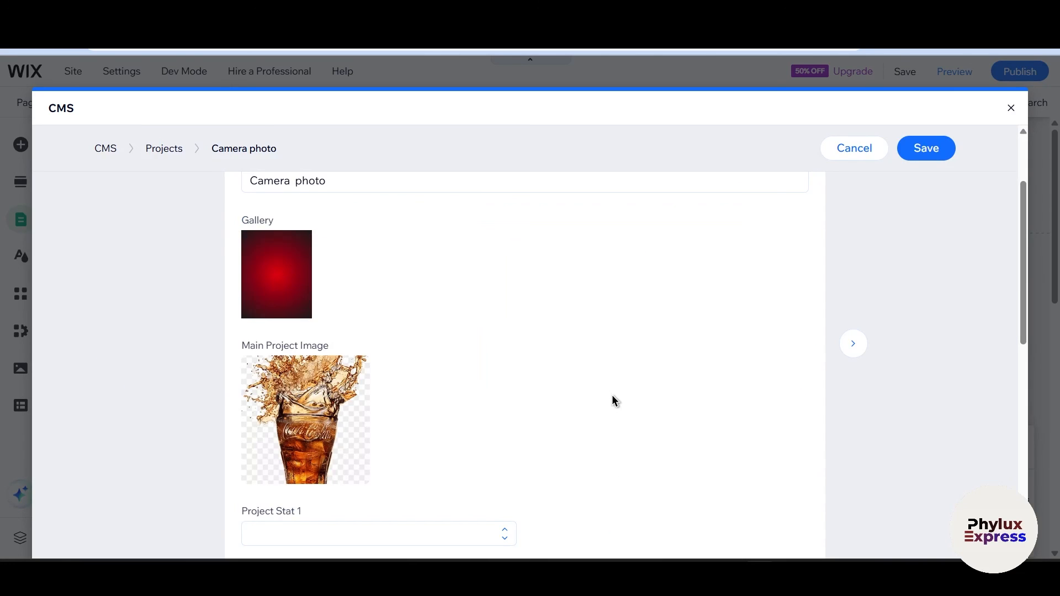
# Step: Set Project Stat 1 to 4, Project Stats 2 and 3 to 3, and the Short Project Description to "short project description"
pyautogui.scroll(-10, 423, 450)
pyautogui.scroll(5, 407, 291)
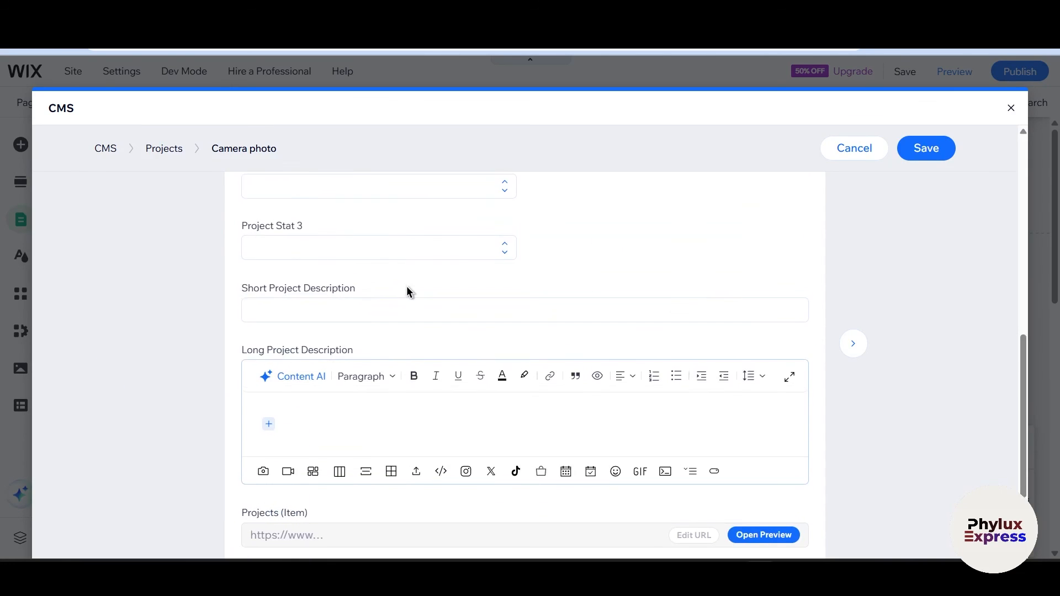
pyautogui.click(381, 260)
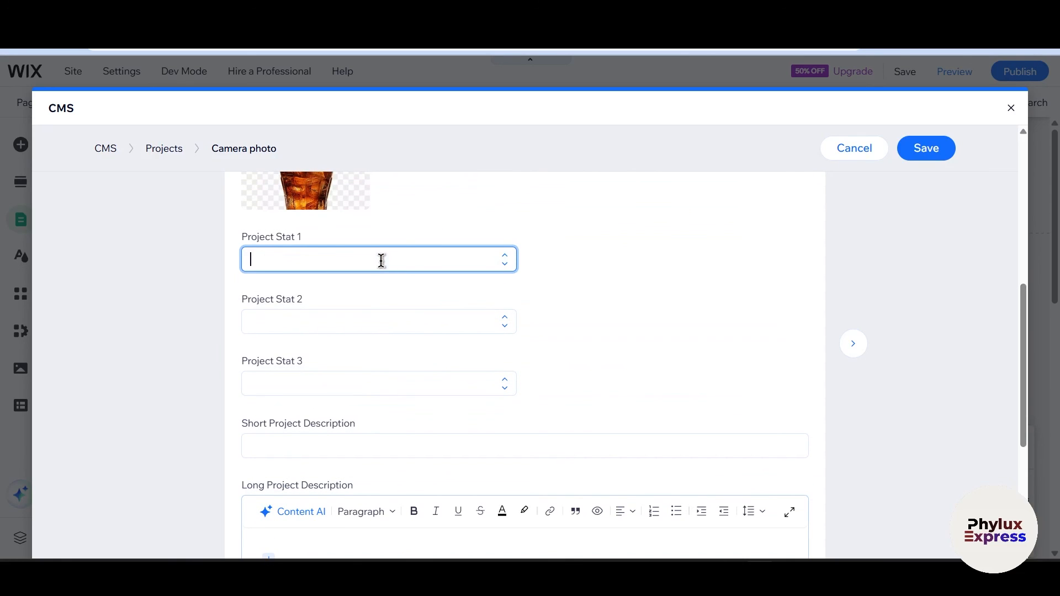
pyautogui.click(503, 263)
pyautogui.click(504, 253)
pyautogui.click(569, 326)
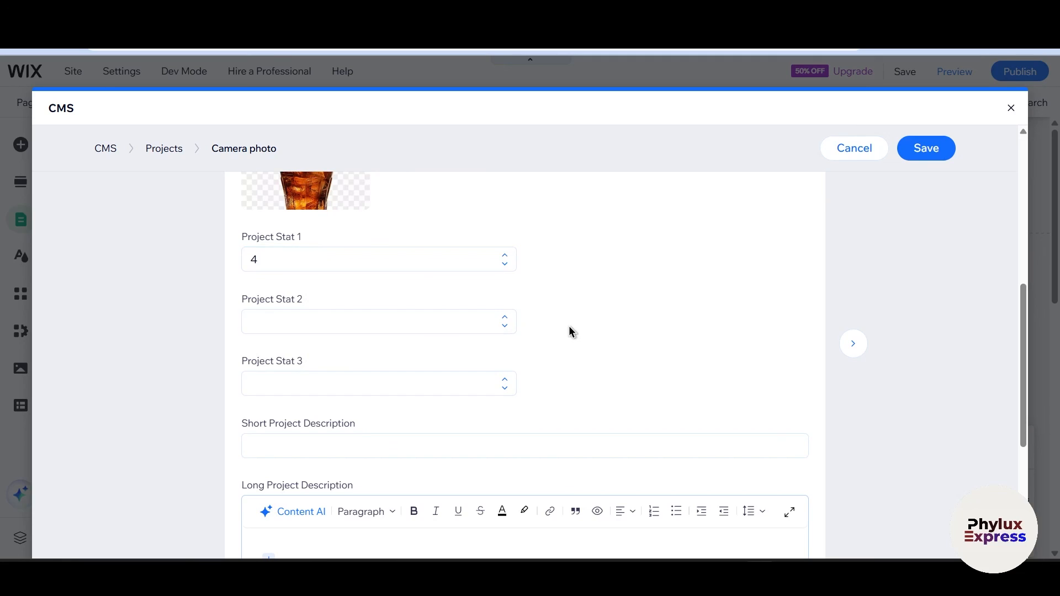
pyautogui.click(509, 321)
pyautogui.write('3')
pyautogui.click(500, 382)
pyautogui.write('3')
pyautogui.scroll(-3, 562, 399)
pyautogui.click(419, 244)
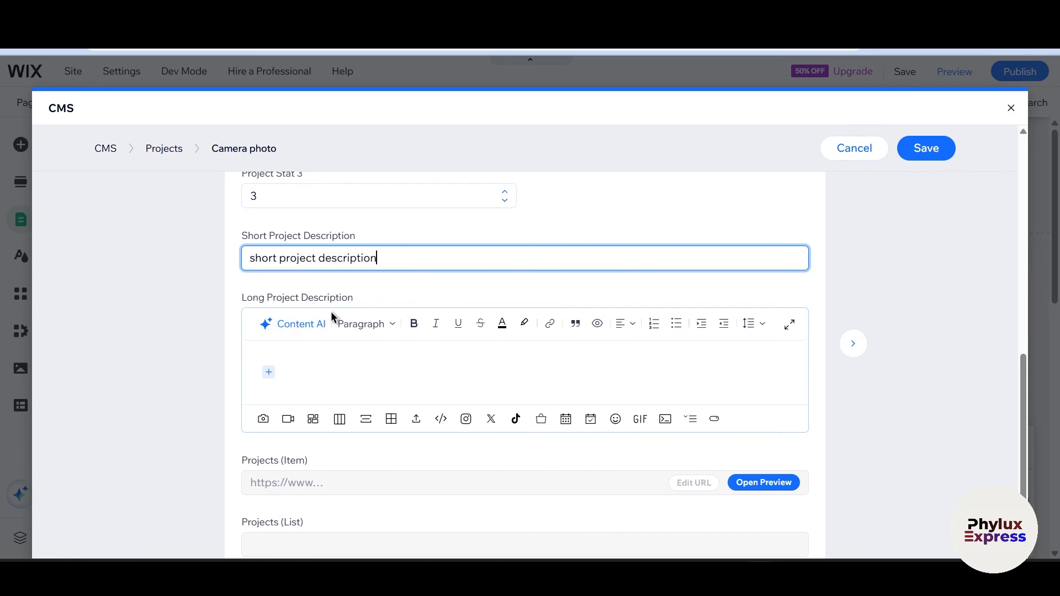
# Step: Generate the Long Project Description with the AI Content Assistant from the prompt "make funny write about cocola"
pyautogui.click(309, 309)
pyautogui.click(303, 317)
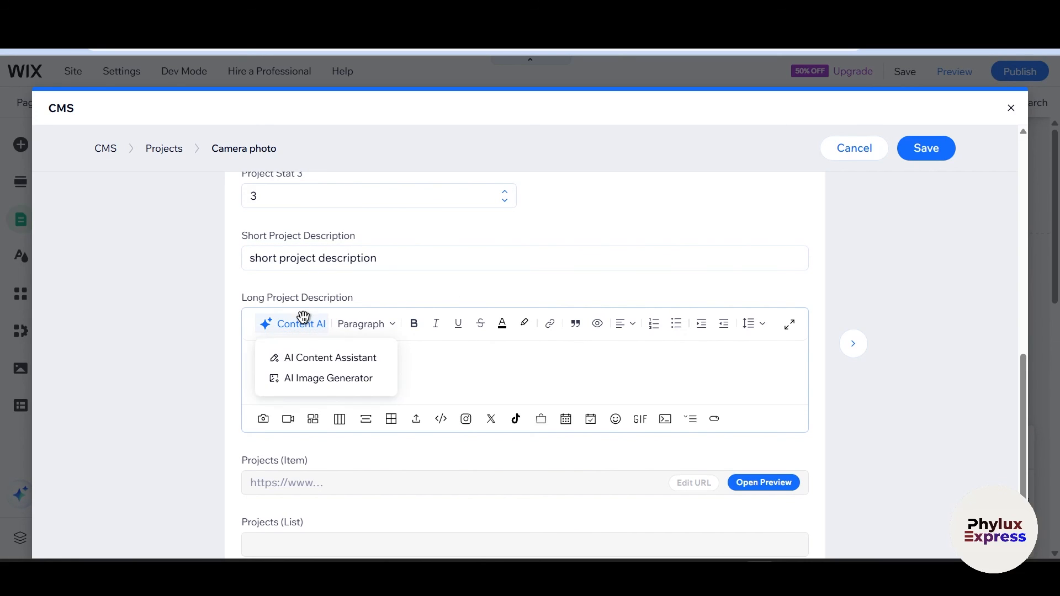
pyautogui.click(338, 359)
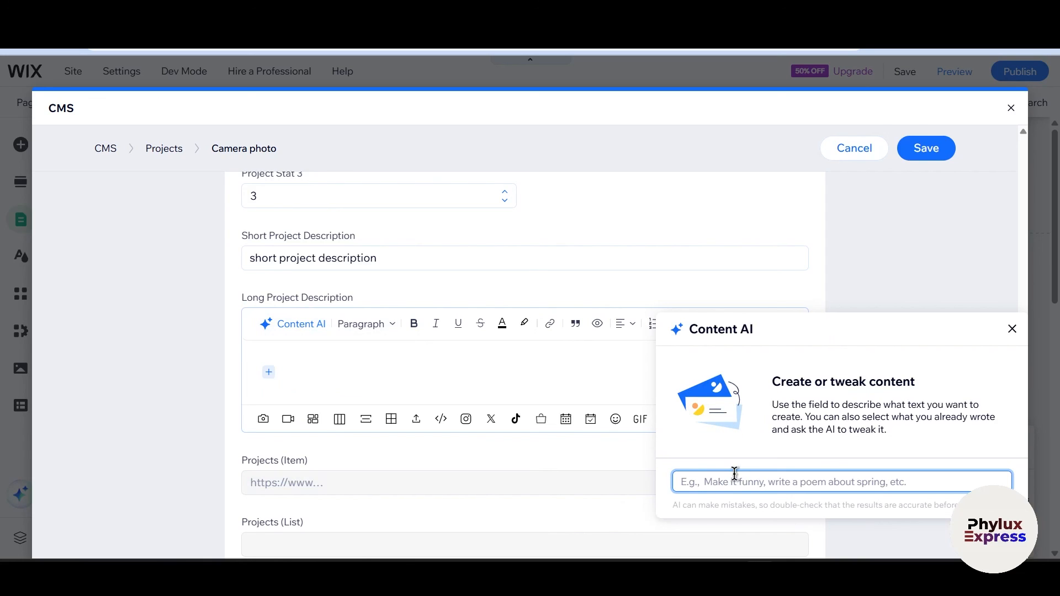
pyautogui.write('make')
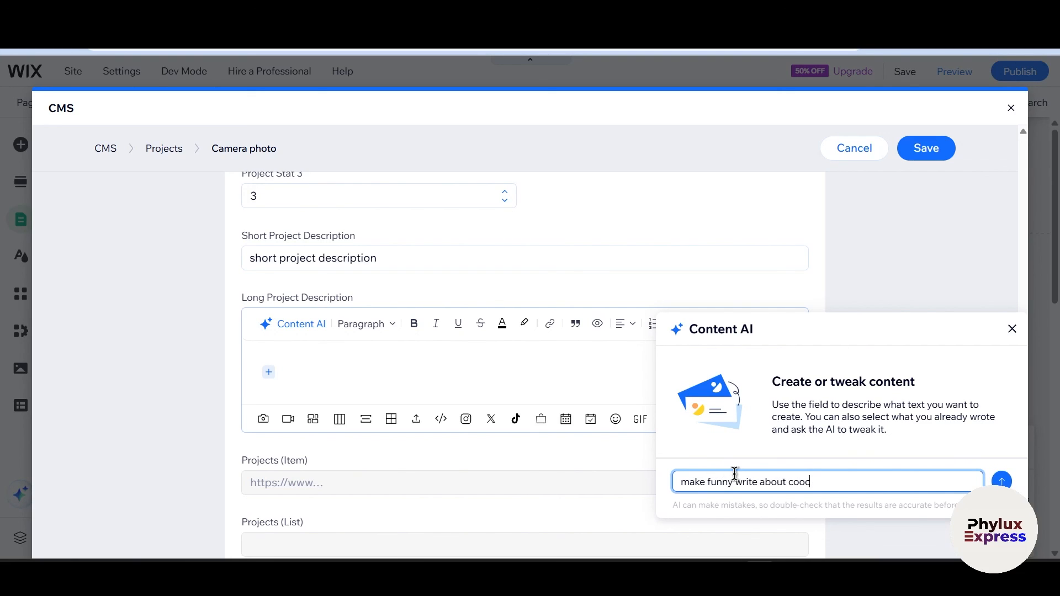
pyautogui.write(' funny write about cocola')
pyautogui.press('Return')
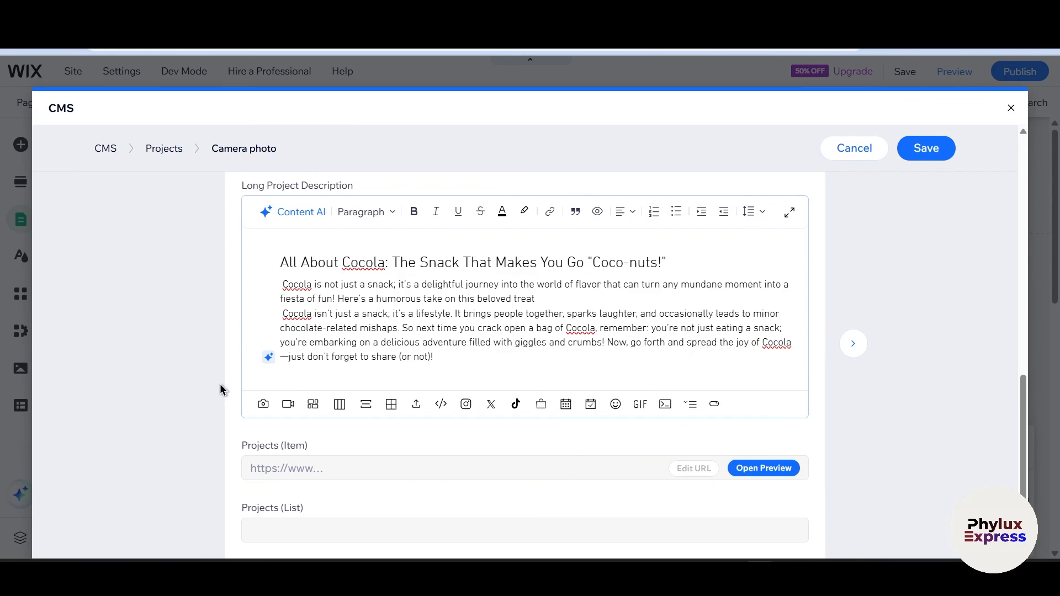
# Step: Start a new field below Projects (List) and choose Rich text as its field type
pyautogui.scroll(-2, 220, 386)
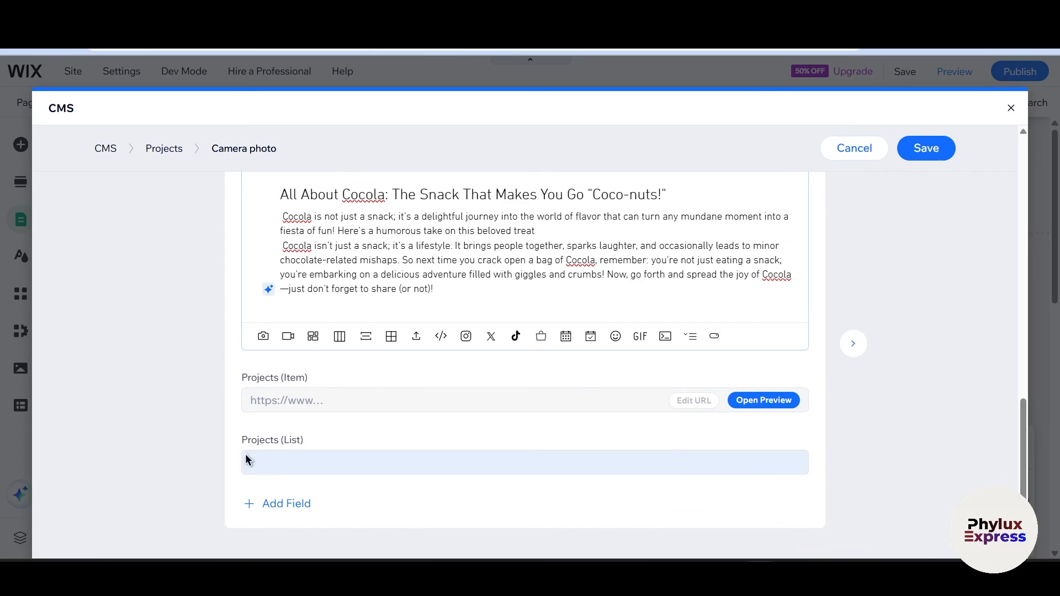
pyautogui.click(360, 401)
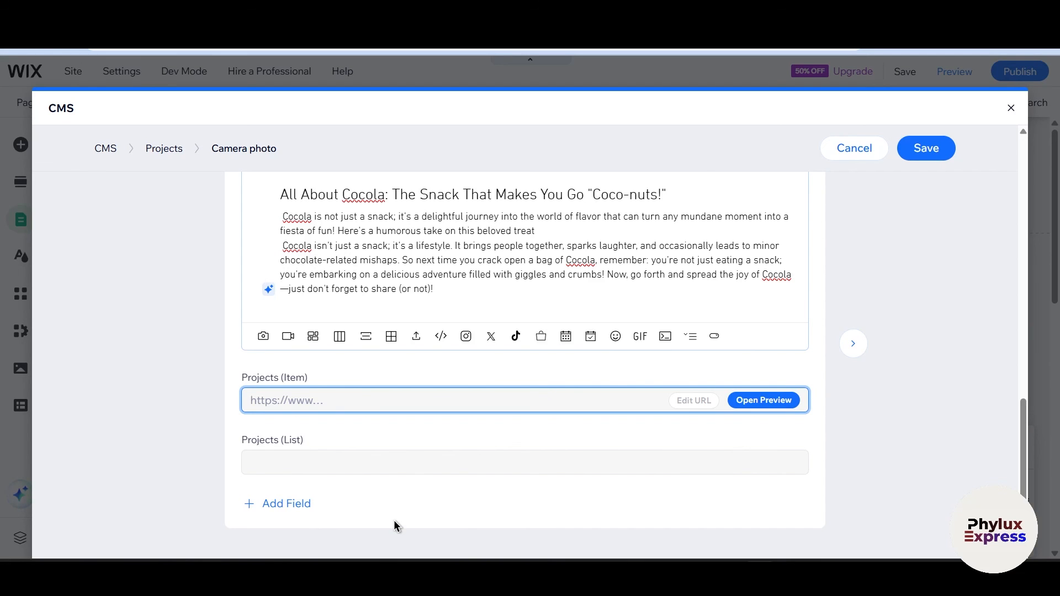
pyautogui.scroll(6, 398, 522)
pyautogui.scroll(-6, 327, 334)
pyautogui.click(287, 514)
pyautogui.click(289, 510)
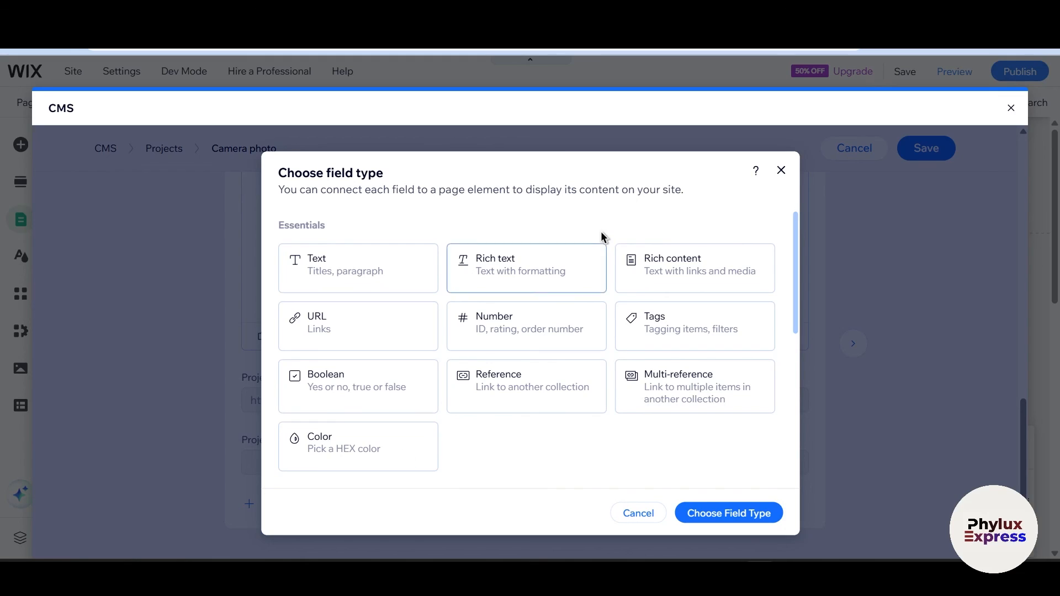
pyautogui.click(531, 286)
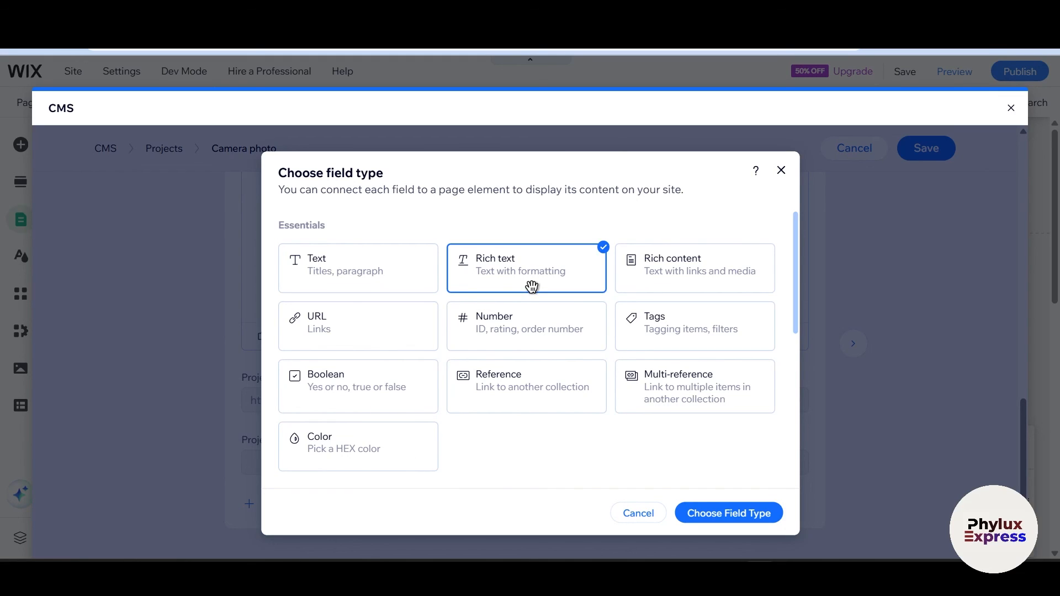
pyautogui.click(737, 507)
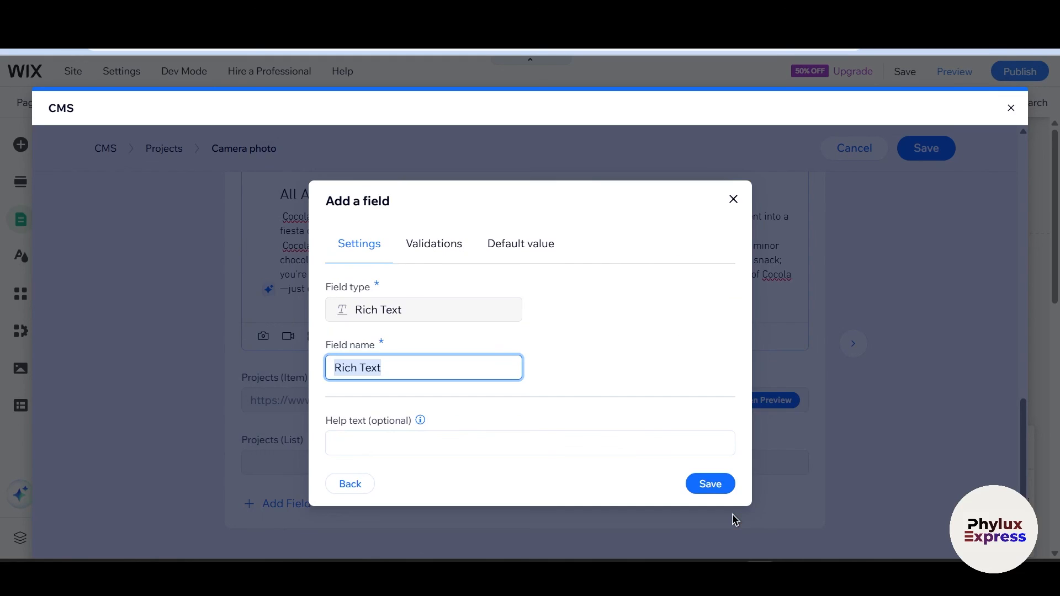
# Step: Save the new field with the name Rich Text and an empty help text
pyautogui.click(413, 369)
pyautogui.rightClick(578, 353)
pyautogui.click(445, 438)
pyautogui.moveTo(421, 422)
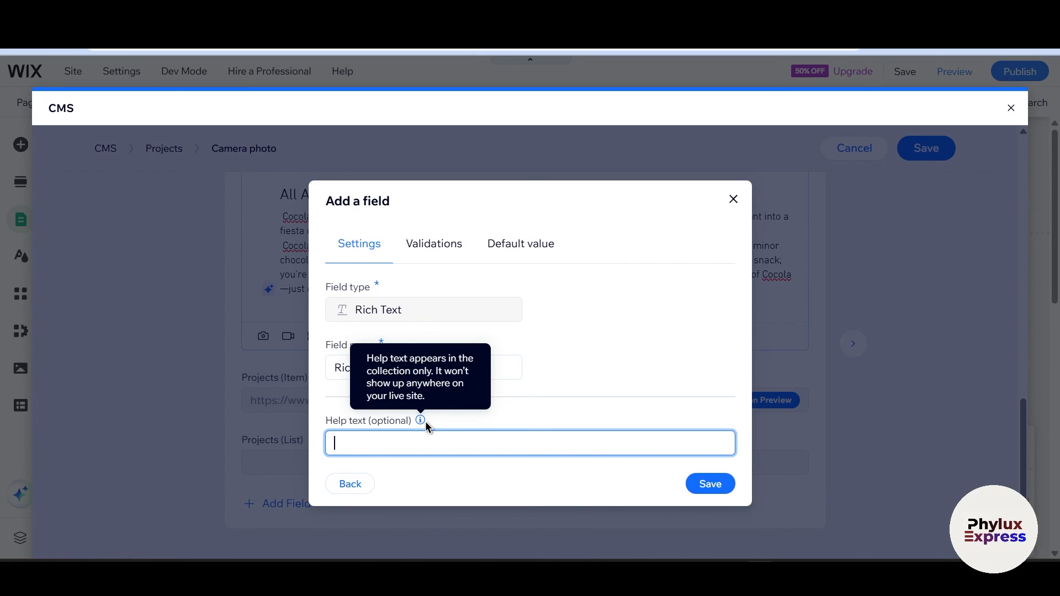
pyautogui.click(714, 485)
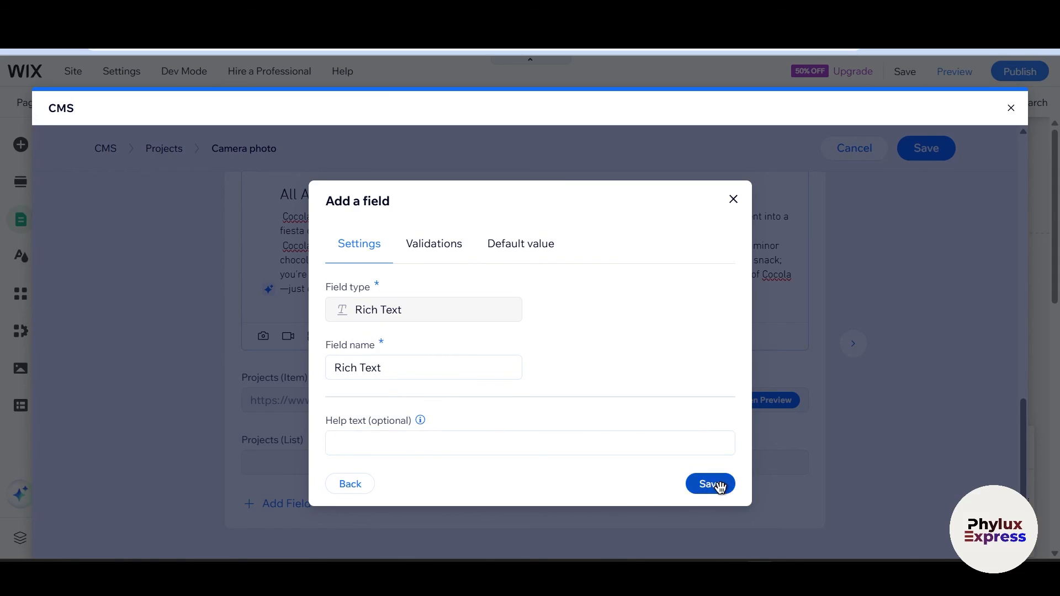
# Step: Save the Camera photo item, look over its entries, and close the CMS
pyautogui.click(906, 144)
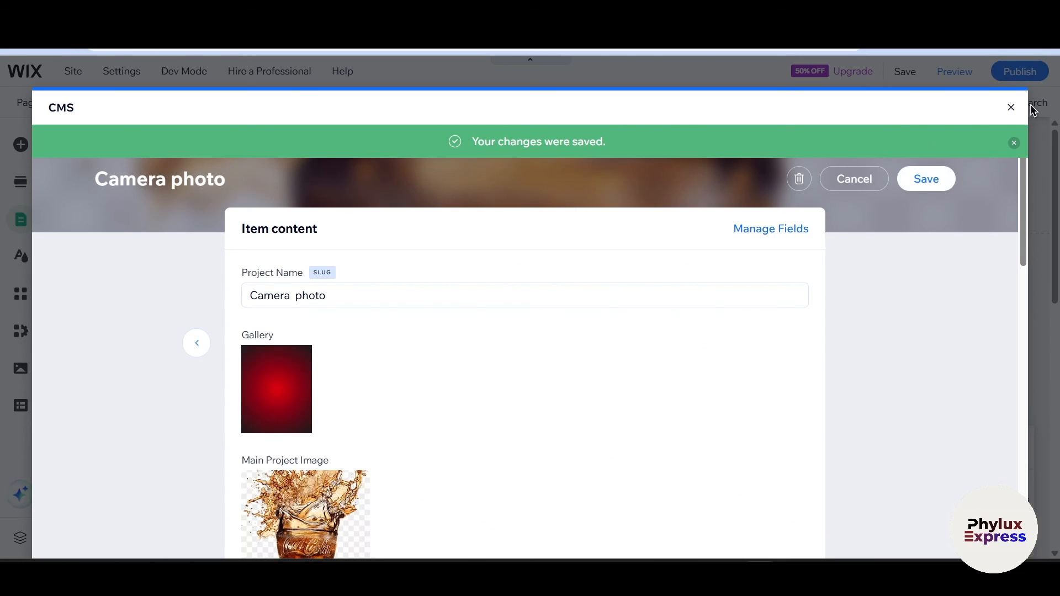
pyautogui.click(926, 178)
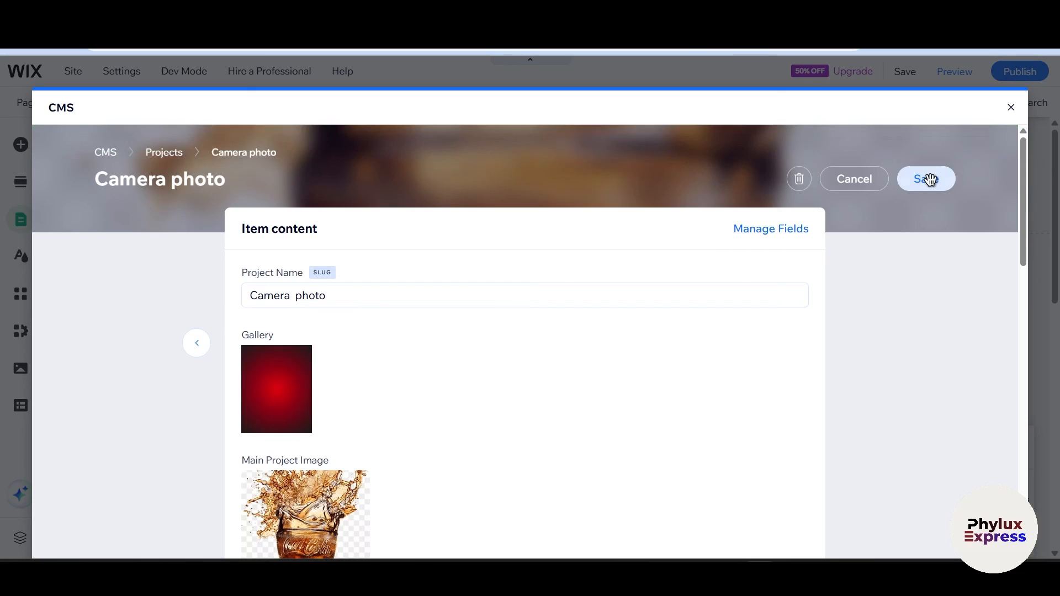
pyautogui.scroll(-9, 811, 371)
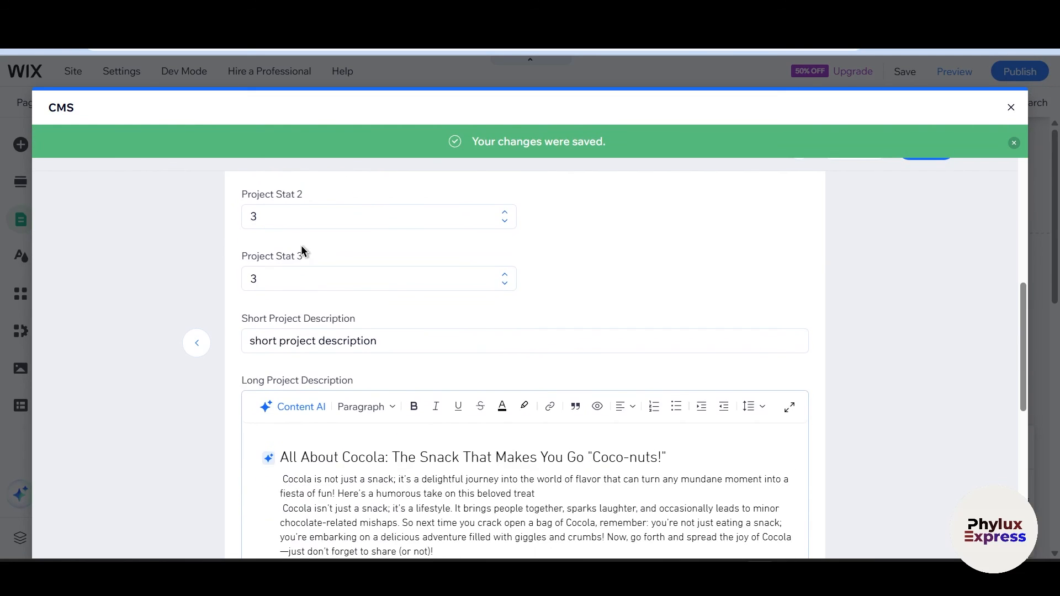
pyautogui.scroll(9, 331, 243)
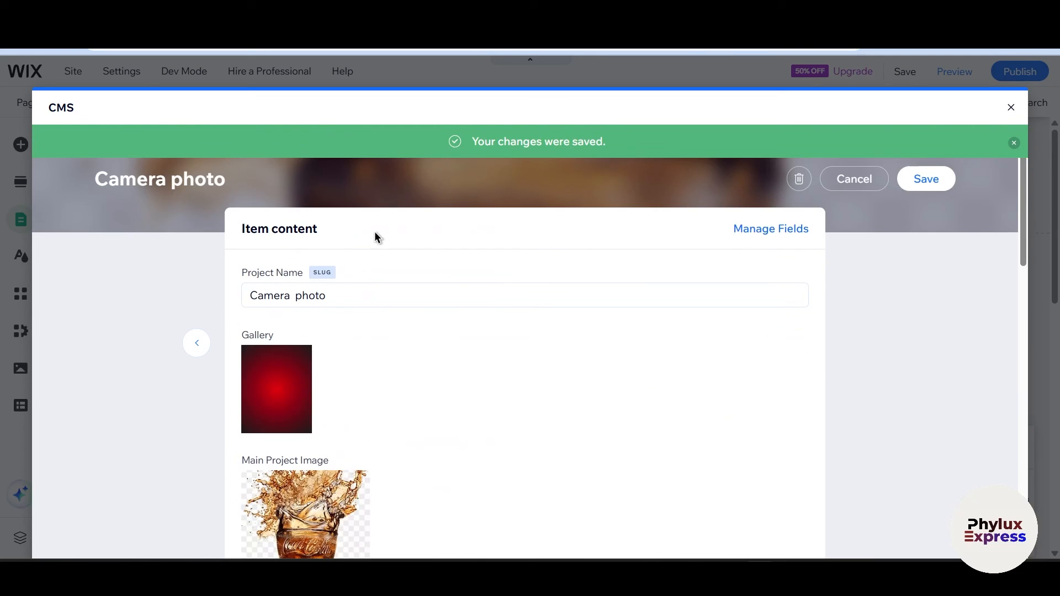
pyautogui.click(1015, 142)
pyautogui.click(1011, 107)
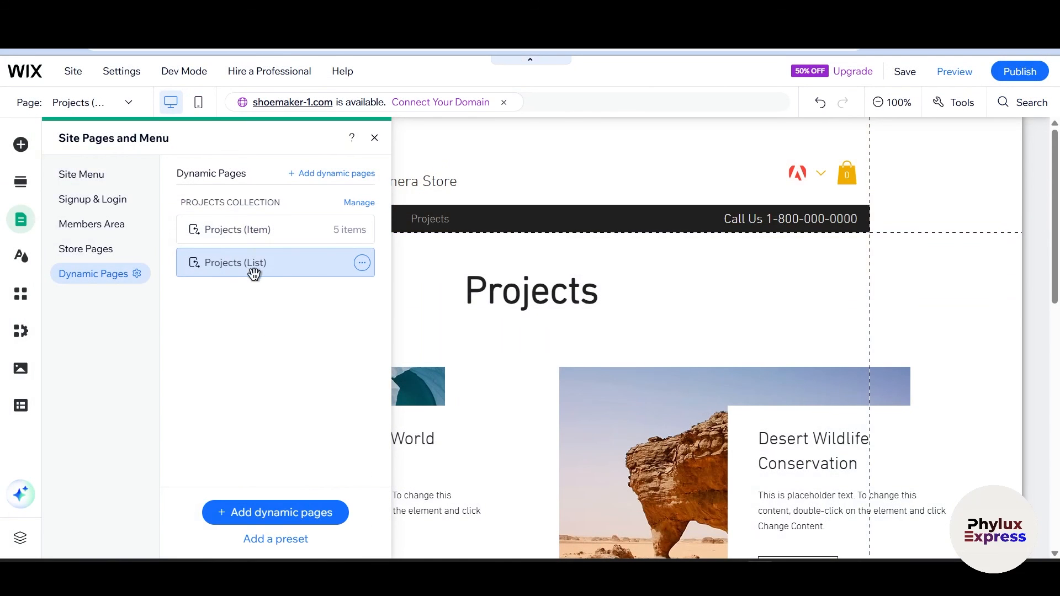
# Step: Bring up the list of dynamic pages in the site's pages and menu
pyautogui.doubleClick(256, 270)
pyautogui.click(293, 319)
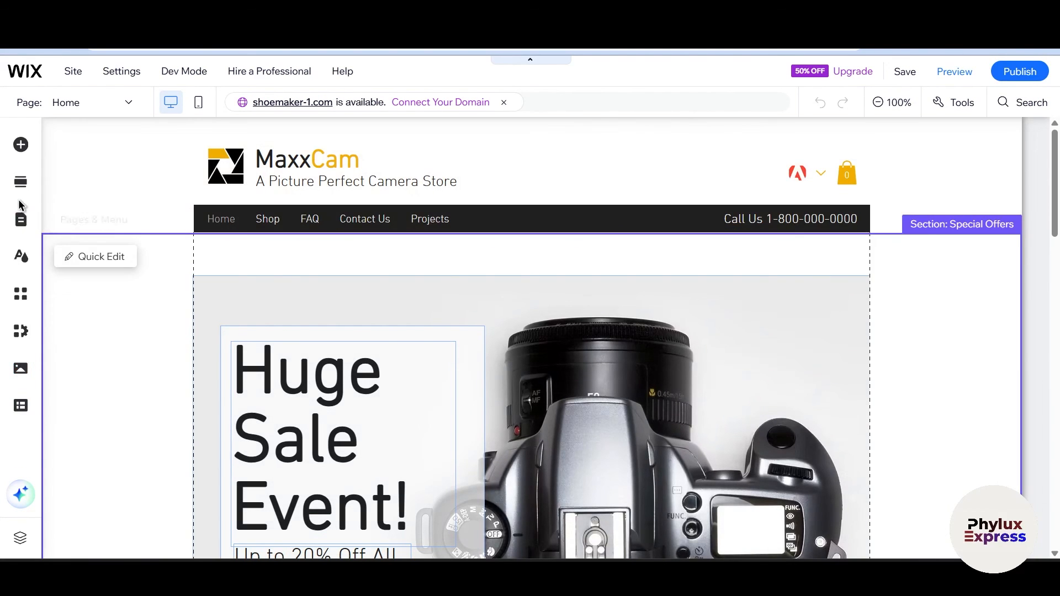
pyautogui.click(22, 219)
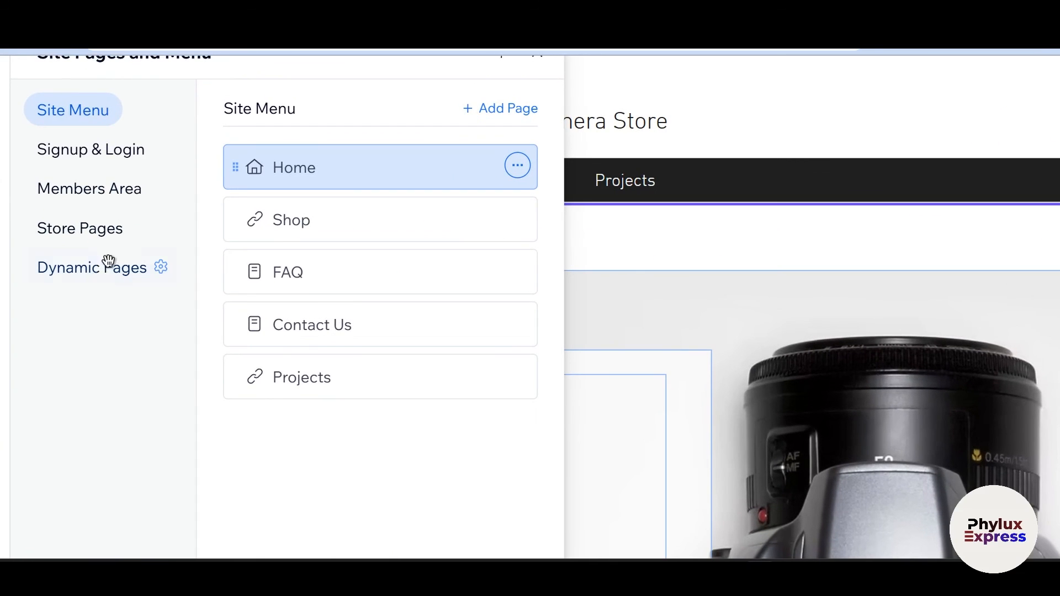
pyautogui.click(86, 268)
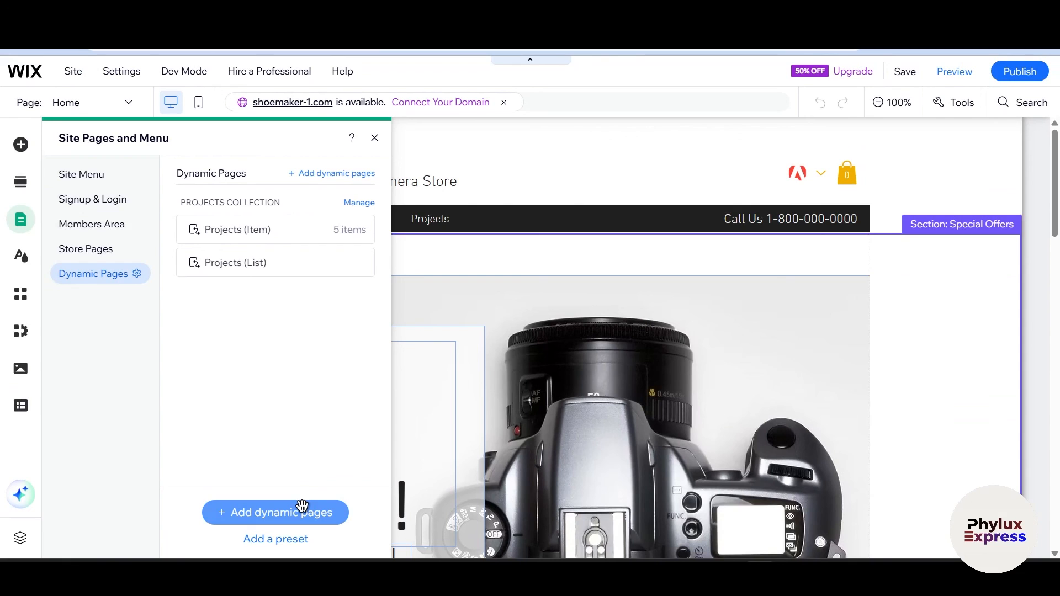
# Step: Add a dynamic List page for the Projects collection to the site
pyautogui.click(302, 507)
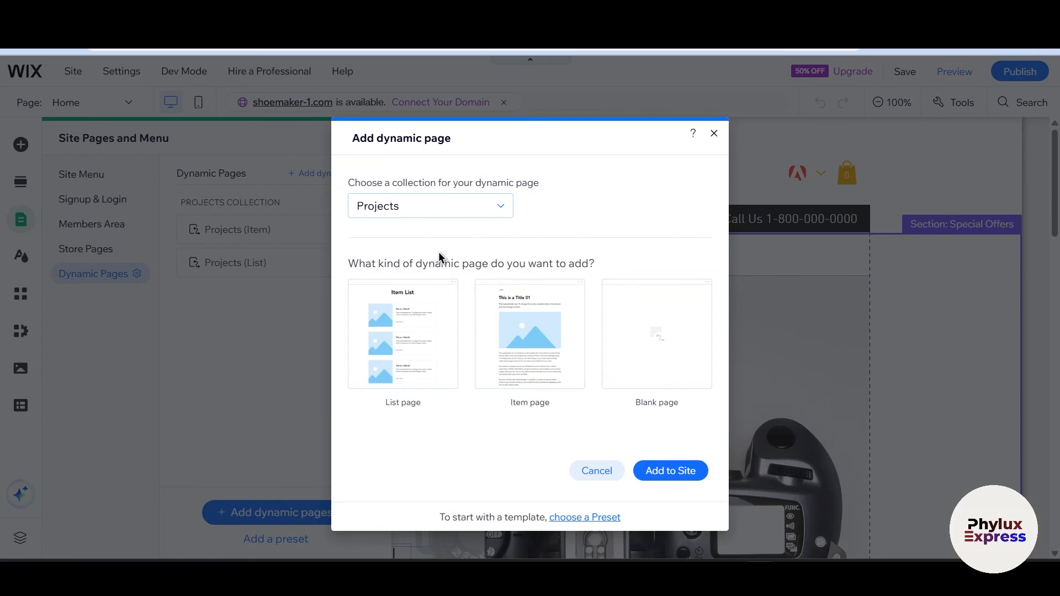
pyautogui.click(427, 214)
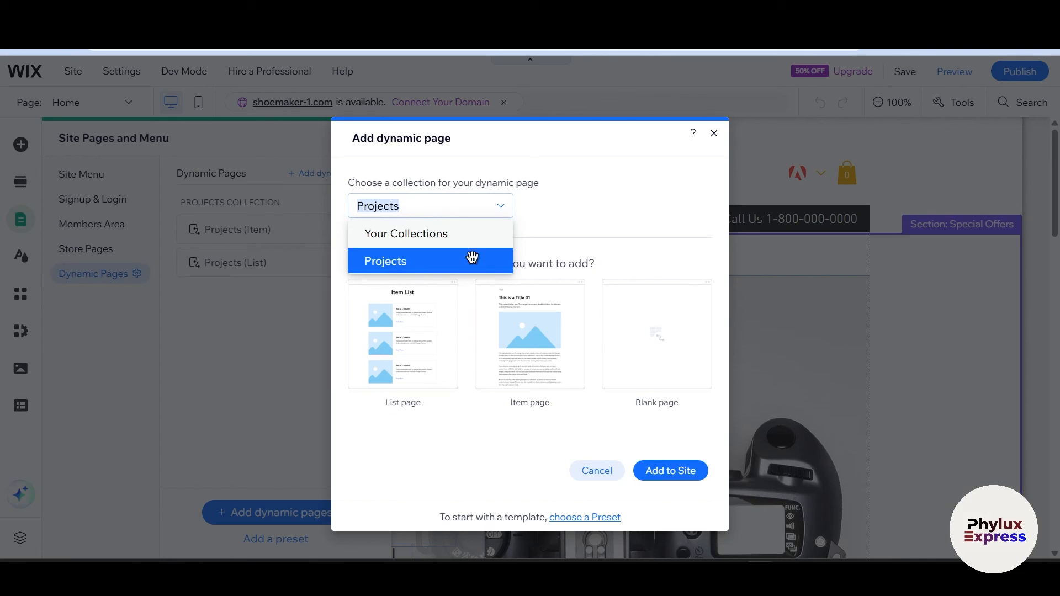
pyautogui.click(588, 212)
pyautogui.click(588, 211)
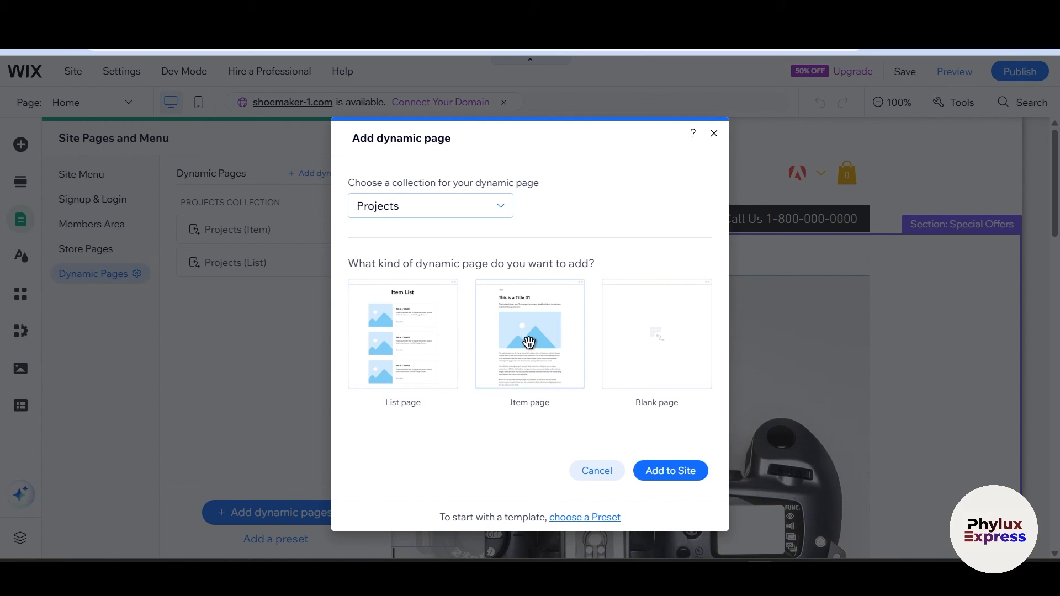
pyautogui.click(424, 340)
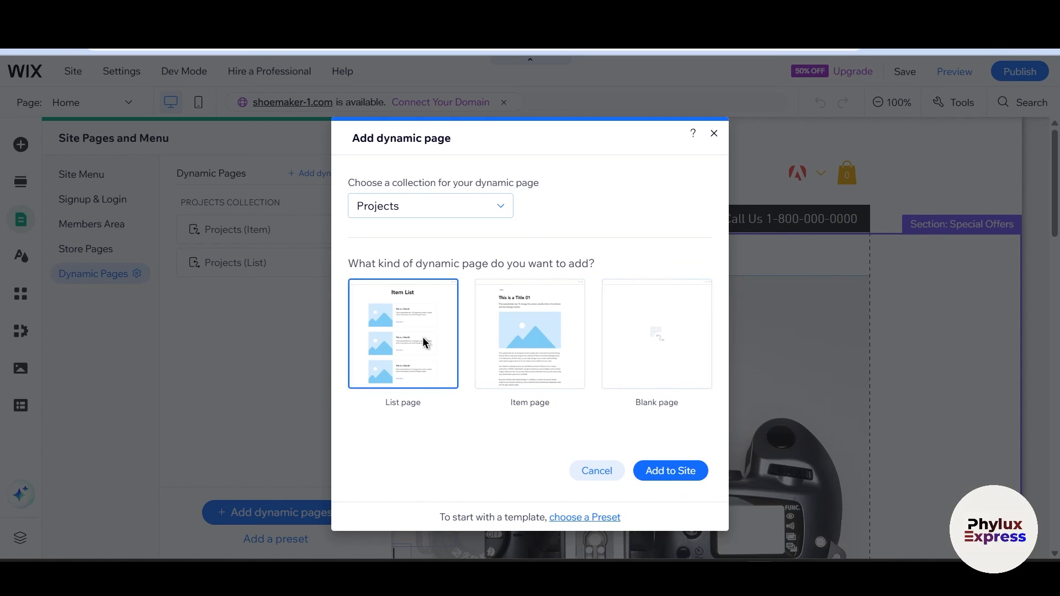
pyautogui.click(676, 472)
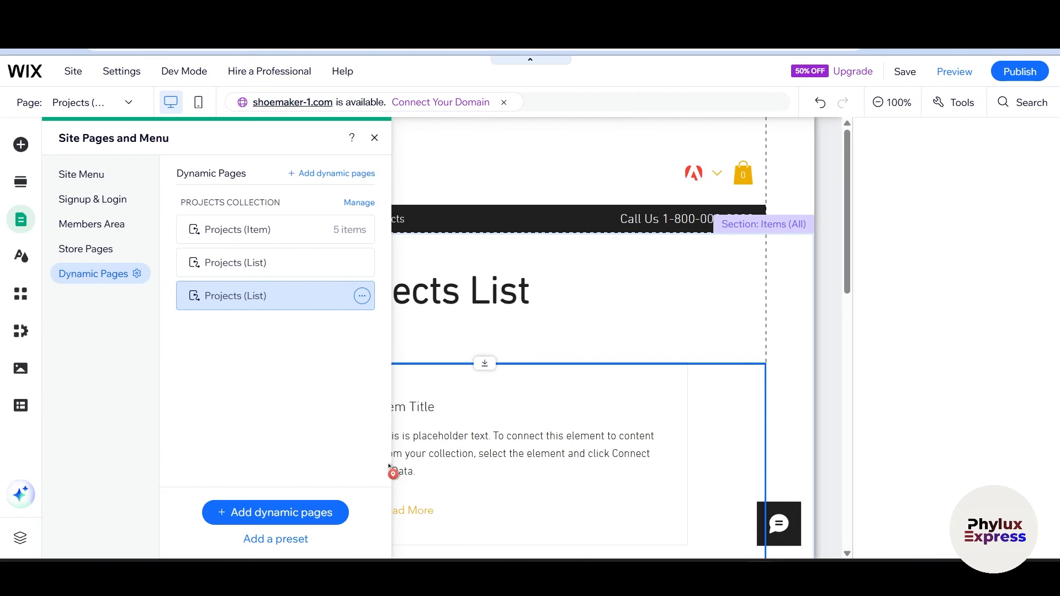
# Step: Examine the new Projects List page, from its heading down through the listed project items
pyautogui.click(434, 318)
pyautogui.scroll(-5, 410, 489)
pyautogui.scroll(-10, 409, 488)
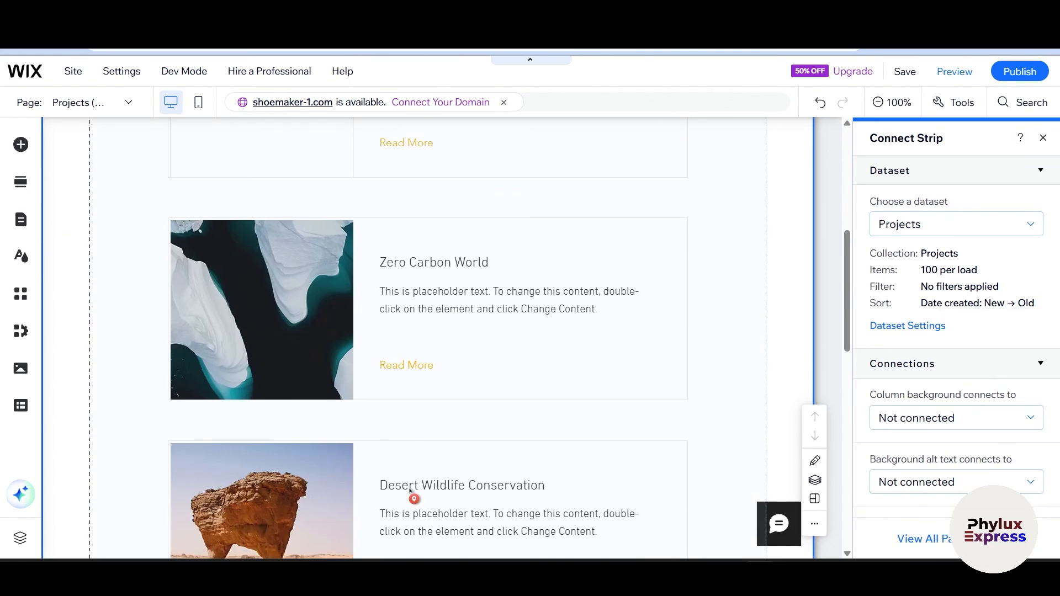
pyautogui.scroll(-3, 409, 488)
pyautogui.scroll(10, 409, 488)
pyautogui.scroll(6, 410, 489)
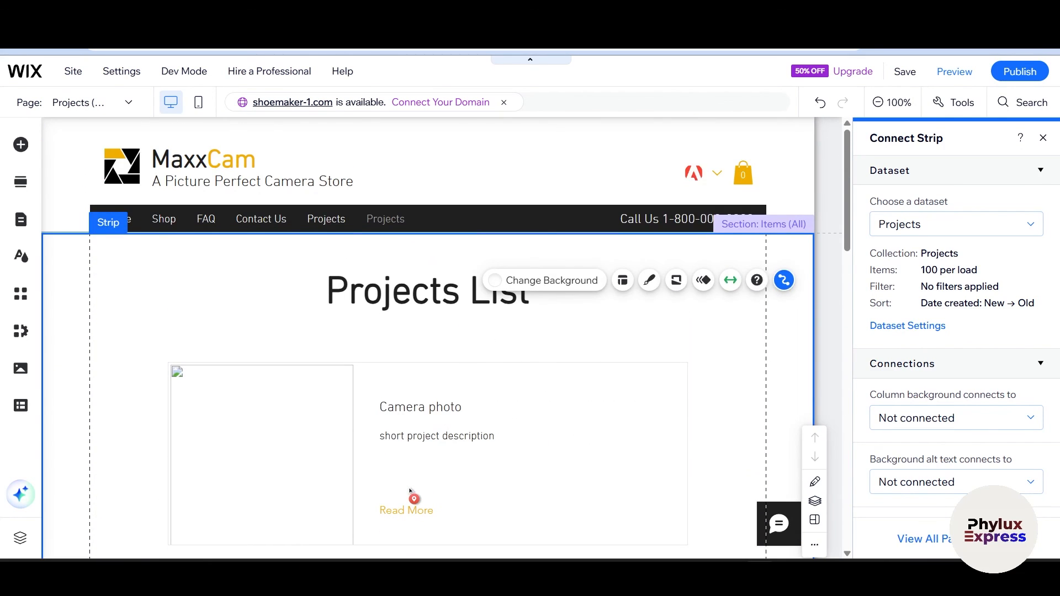
# Step: Connect the strip's column background to Main Project Image and its background alt text to Project Name
pyautogui.scroll(-8, 409, 488)
pyautogui.scroll(-2, 409, 491)
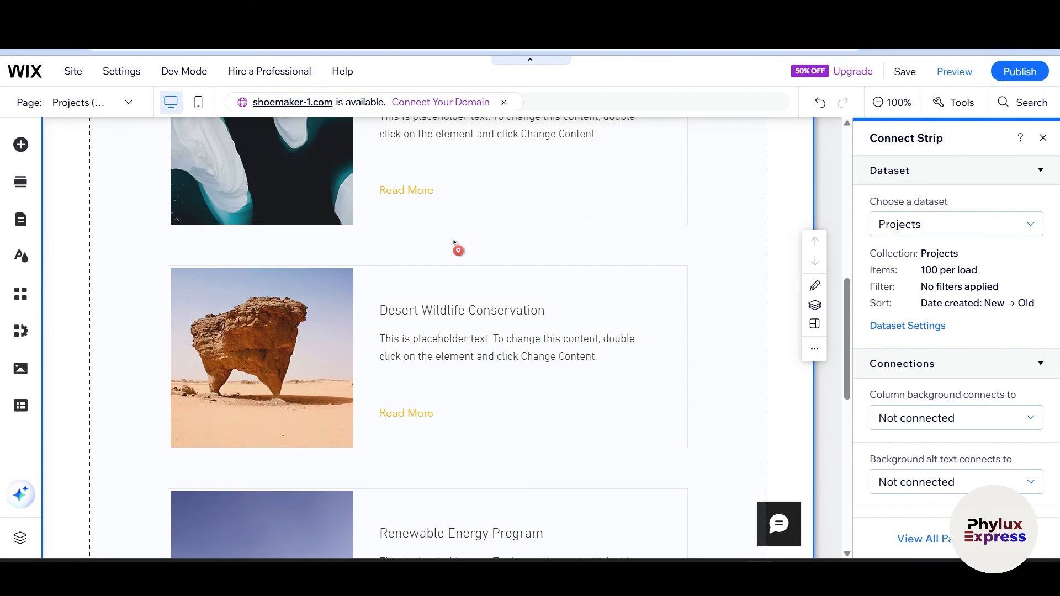
pyautogui.scroll(7, 457, 246)
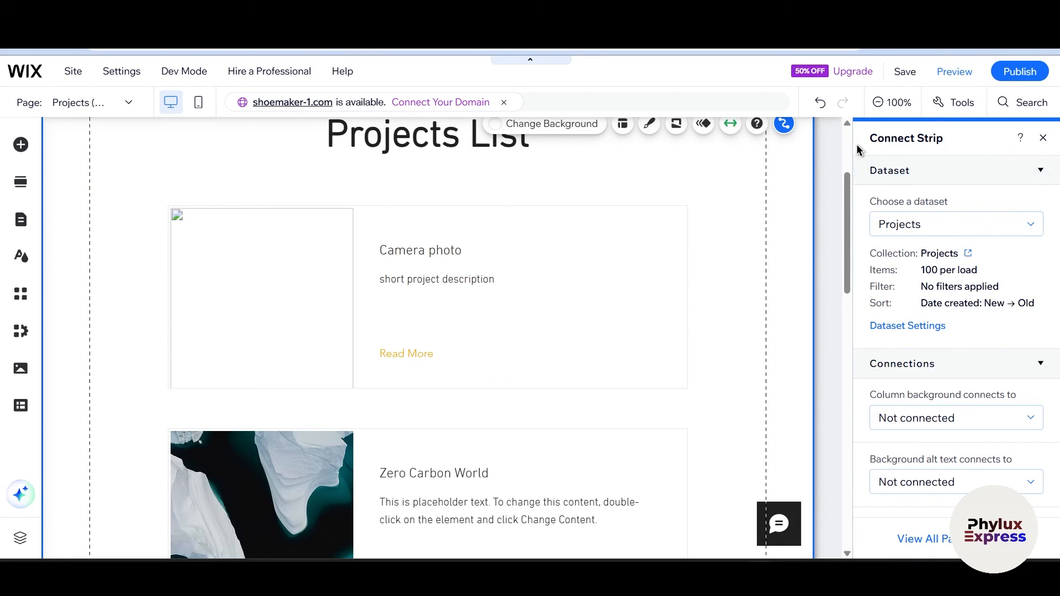
pyautogui.click(941, 219)
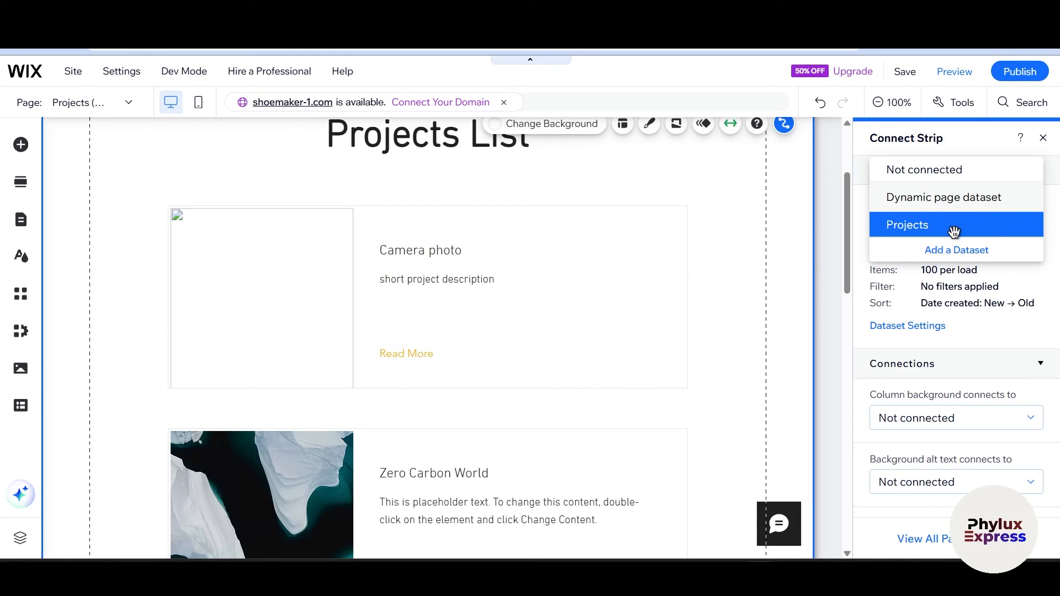
pyautogui.click(996, 295)
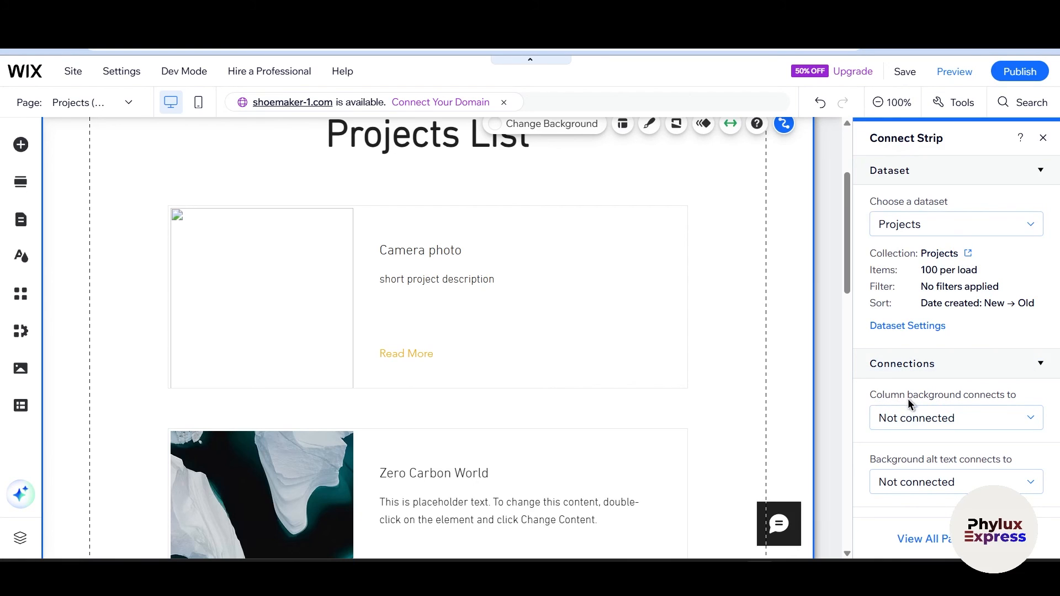
pyautogui.click(990, 418)
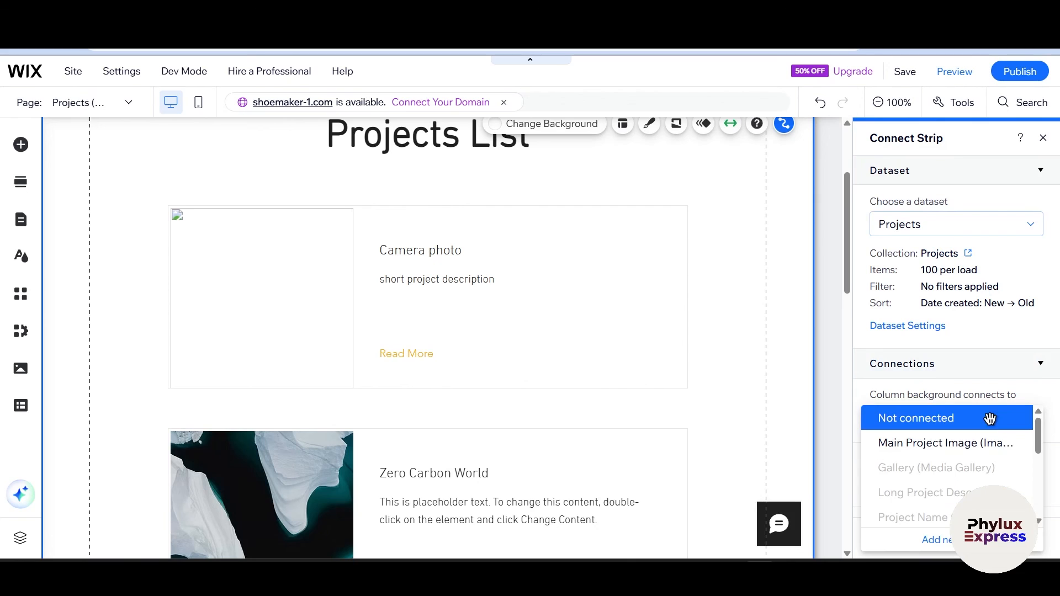
pyautogui.click(937, 443)
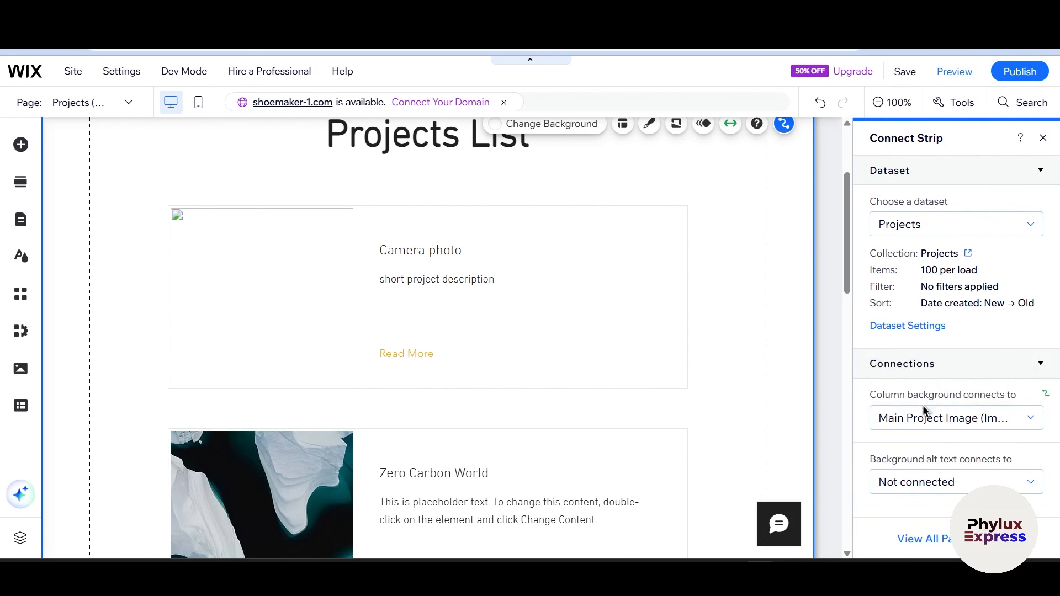
pyautogui.click(902, 486)
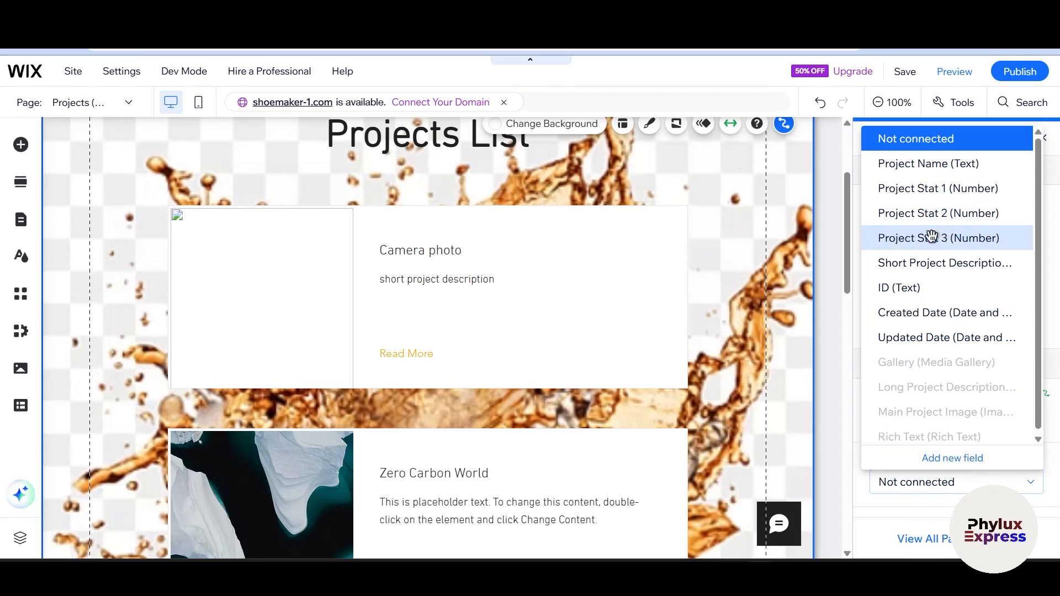
pyautogui.click(939, 165)
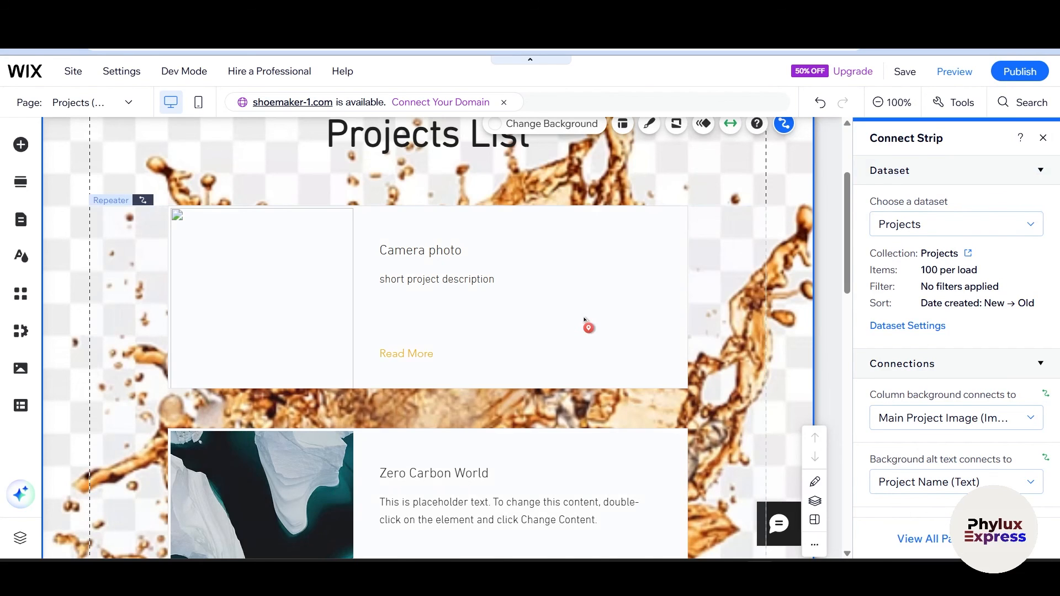
# Step: Check the background down the page, and set the strip's column background and background alt text back to Not connected
pyautogui.scroll(3, 586, 325)
pyautogui.scroll(-6, 698, 378)
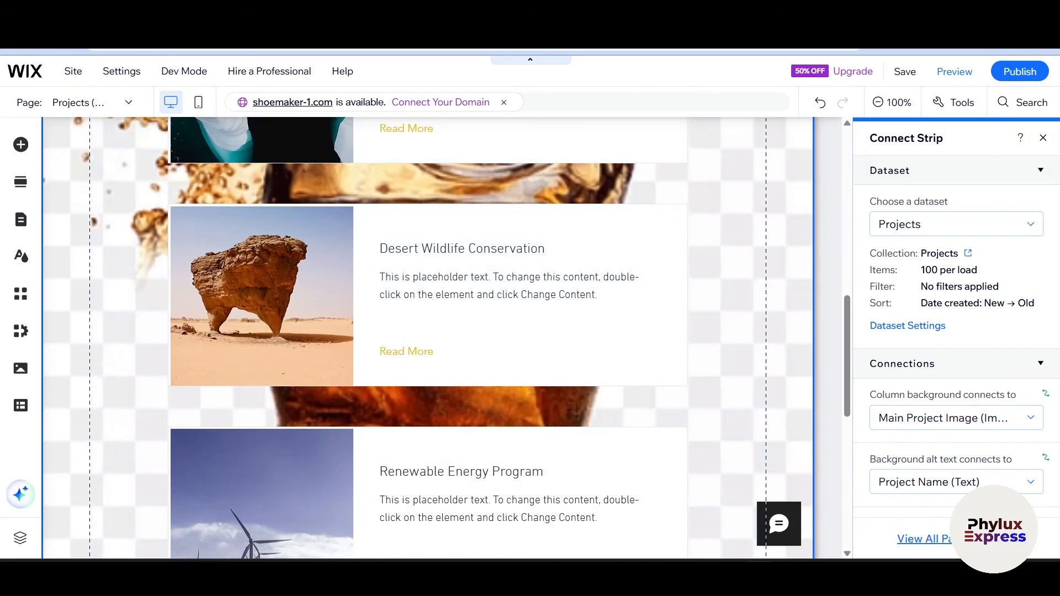
pyautogui.scroll(10, 634, 263)
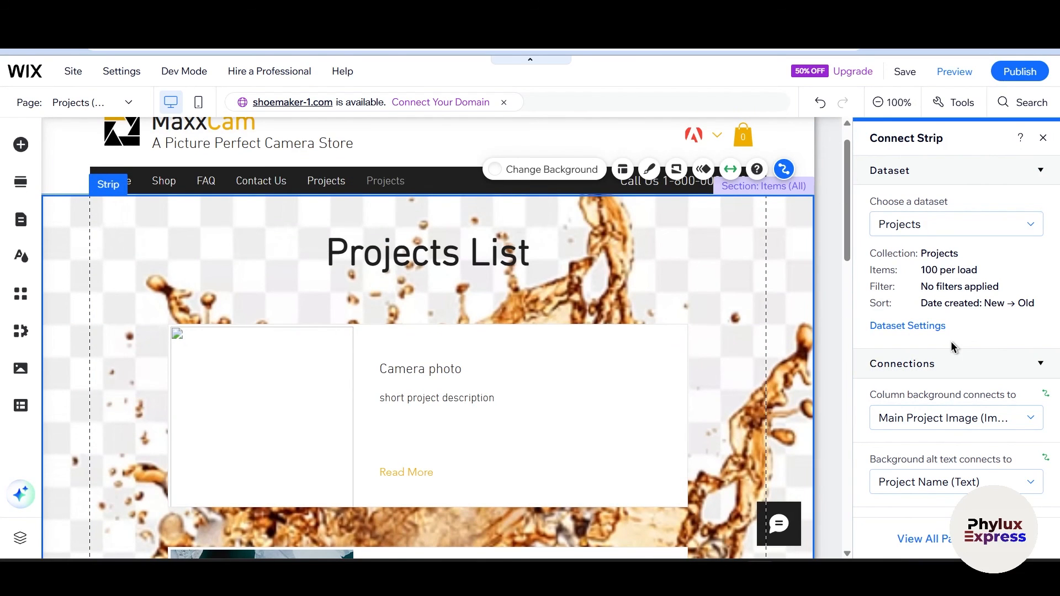
pyautogui.click(978, 418)
pyautogui.click(939, 403)
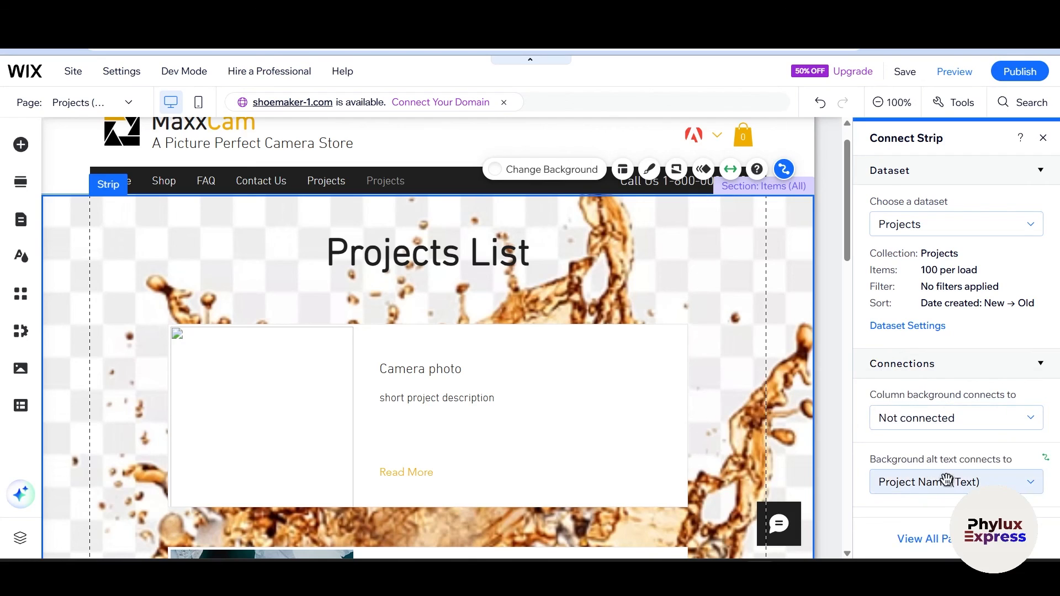
pyautogui.click(951, 484)
pyautogui.click(923, 139)
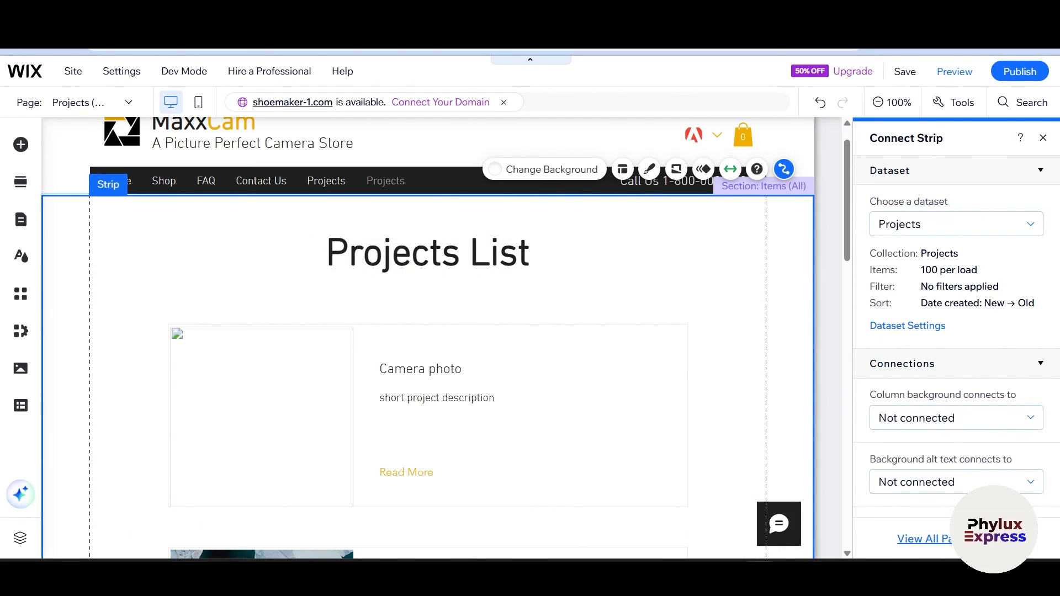
# Step: Show all connections of the page and check the options available for its Projects dynamic page dataset
pyautogui.click(973, 538)
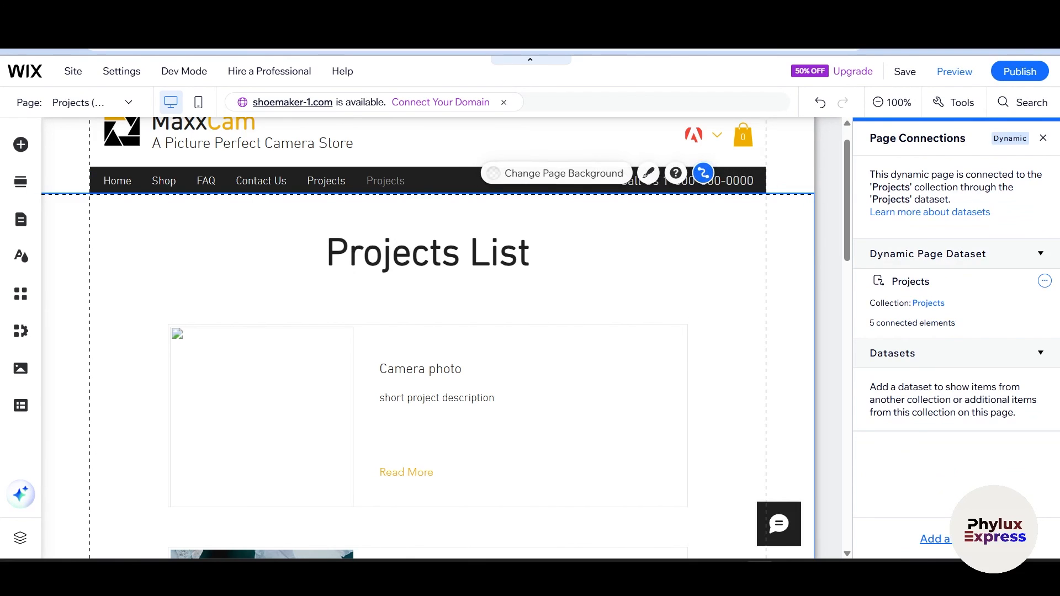
pyautogui.click(1042, 279)
pyautogui.click(1044, 280)
pyautogui.click(1043, 280)
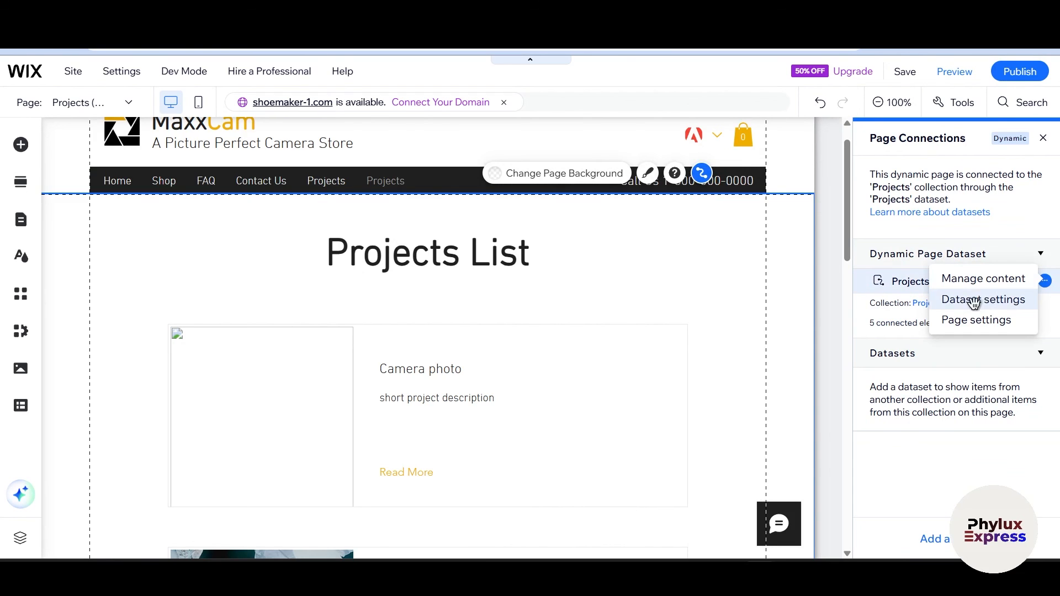
pyautogui.click(954, 473)
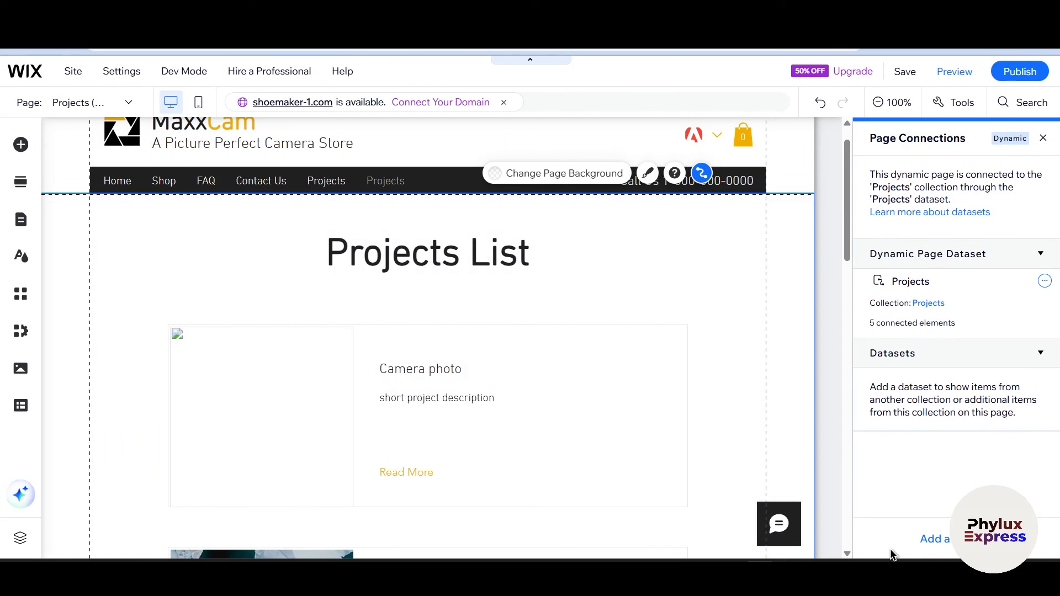
# Step: Start a new dataset for the page and choose to create a new collection for it with AI
pyautogui.click(937, 540)
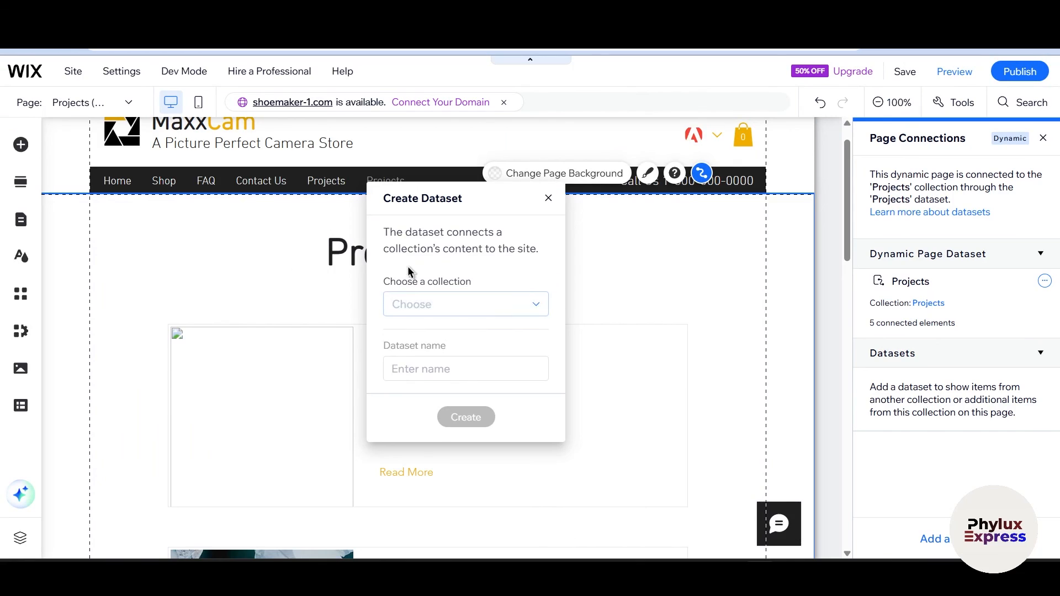
pyautogui.click(479, 309)
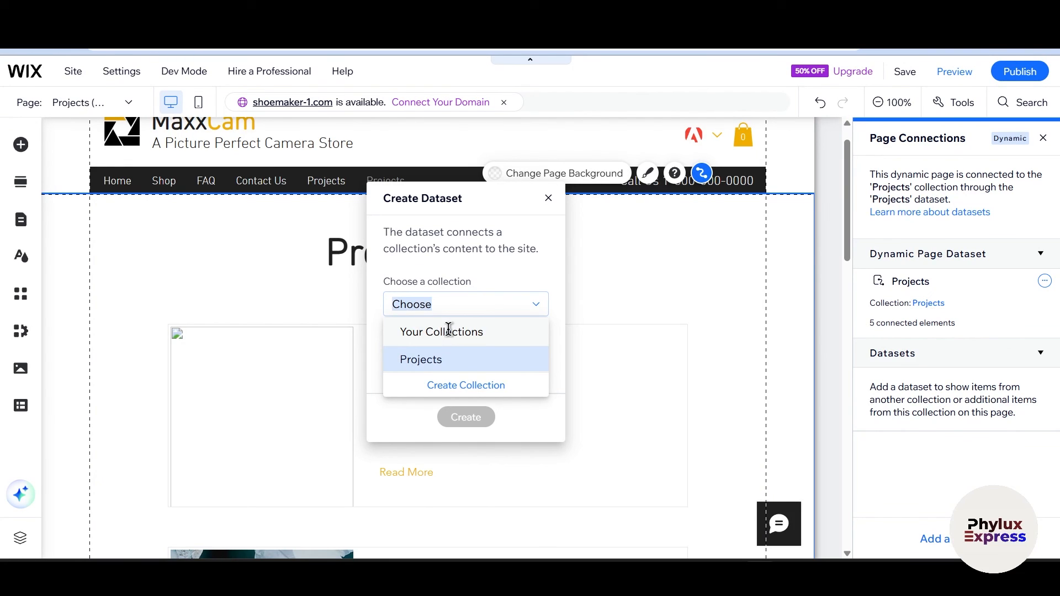
pyautogui.click(458, 384)
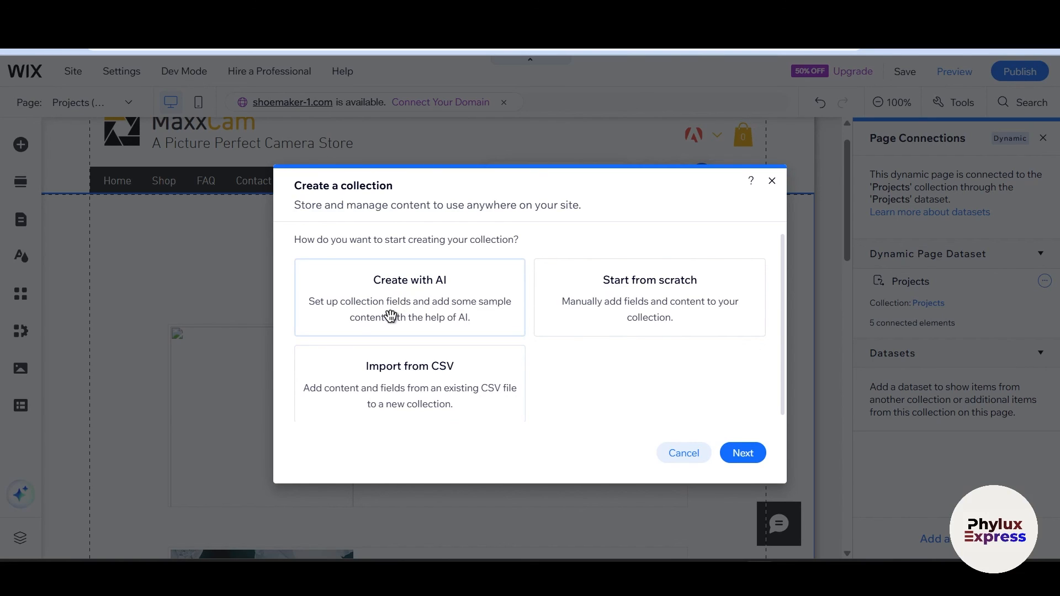
pyautogui.click(448, 301)
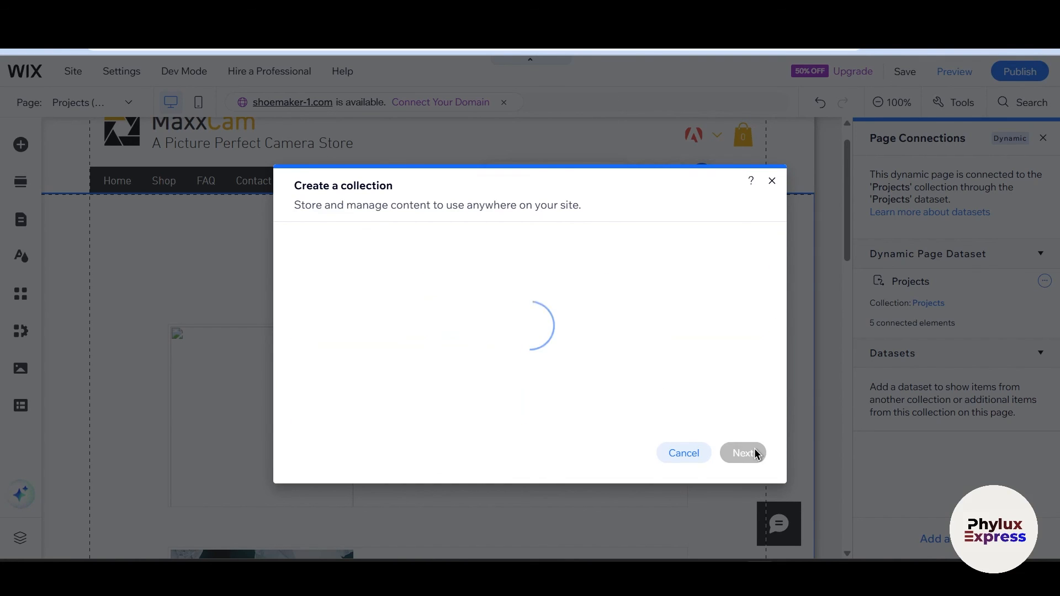
pyautogui.click(752, 455)
# Step: Name the new AI-generated collection Photos
pyautogui.click(586, 221)
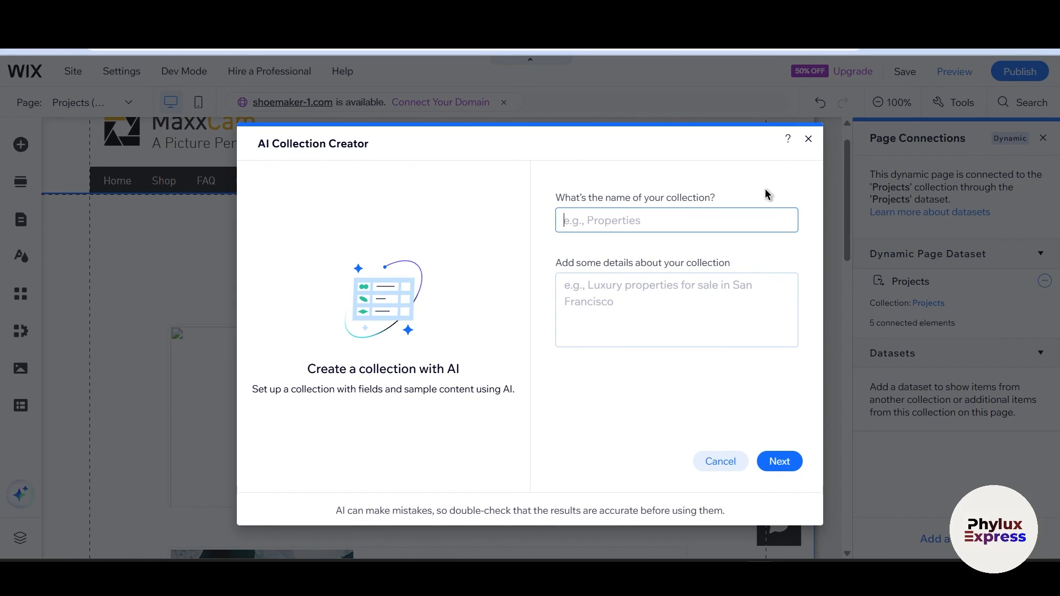
pyautogui.write('Phoo')
pyautogui.write('os')
pyautogui.click(655, 328)
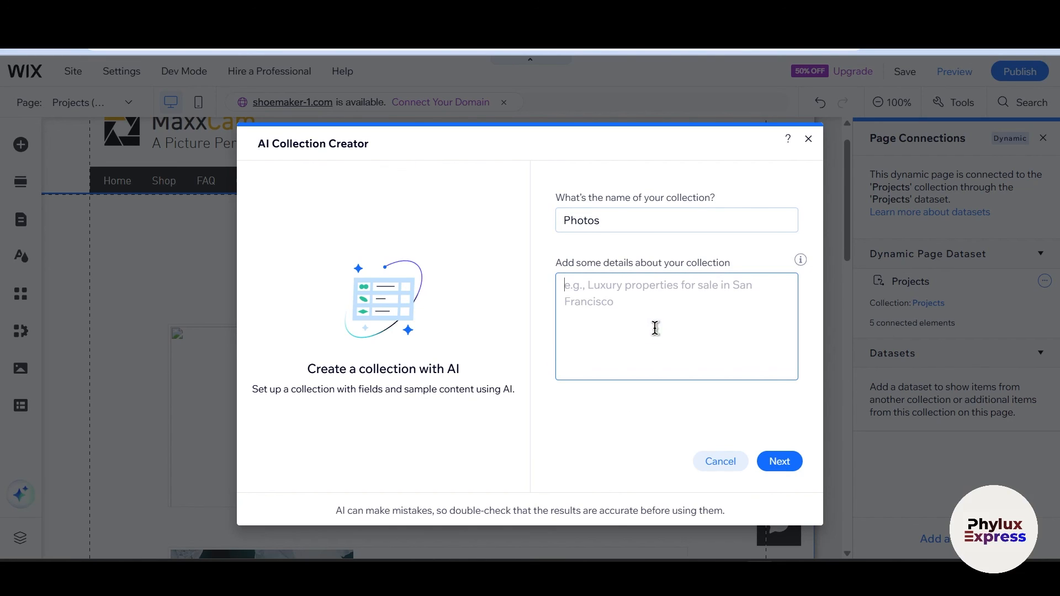
pyautogui.write('The photos has taken')
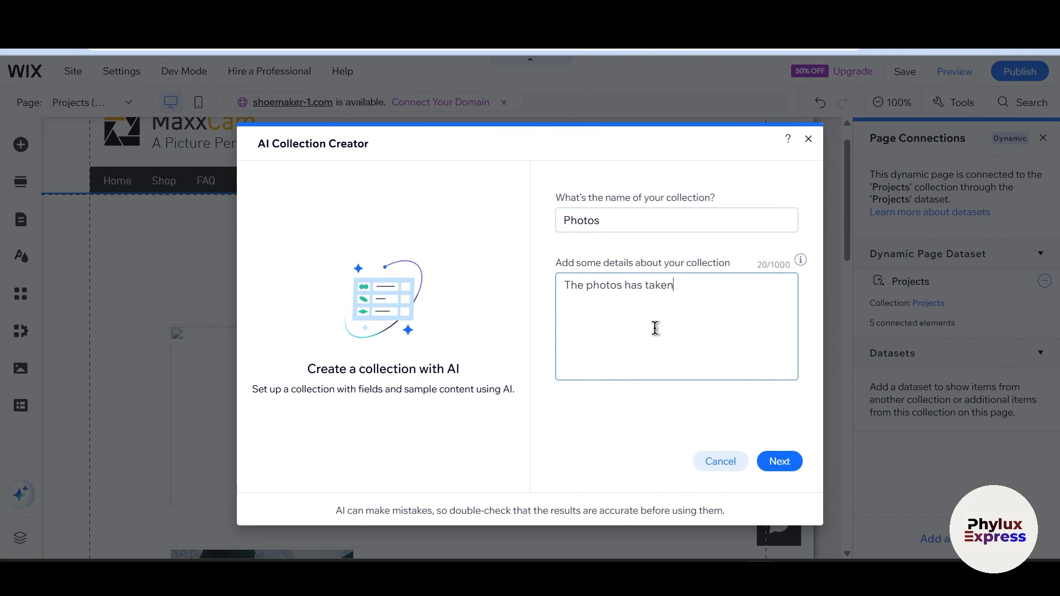
pyautogui.press('BackSpace')
pyautogui.press('BackSpace')
pyautogui.press('BackSpace')
pyautogui.press('BackSpace')
pyautogui.press('BackSpace')
pyautogui.press('BackSpace')
pyautogui.press('BackSpace')
pyautogui.press('BackSpace')
pyautogui.press('BackSpace')
pyautogui.press('BackSpace')
pyautogui.press('BackSpace')
pyautogui.press('BackSpace')
pyautogui.press('BackSpace')
pyautogui.press('BackSpace')
pyautogui.press('BackSpace')
pyautogui.press('BackSpace')
pyautogui.press('BackSpace')
pyautogui.press('BackSpace')
pyautogui.press('BackSpace')
pyautogui.press('BackSpace')
pyautogui.press('BackSpace')
# Step: Describe the collection as "this photos are art, and this photos value millions of doller" and create it with the suggested fields and sample content
pyautogui.write('this')
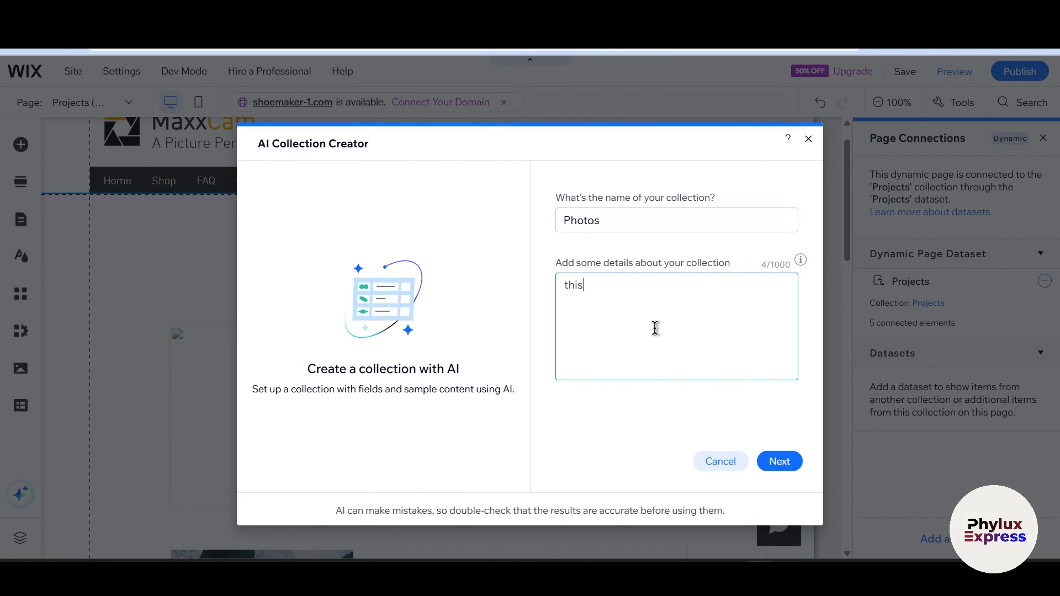
pyautogui.write(' photos are art, and this p')
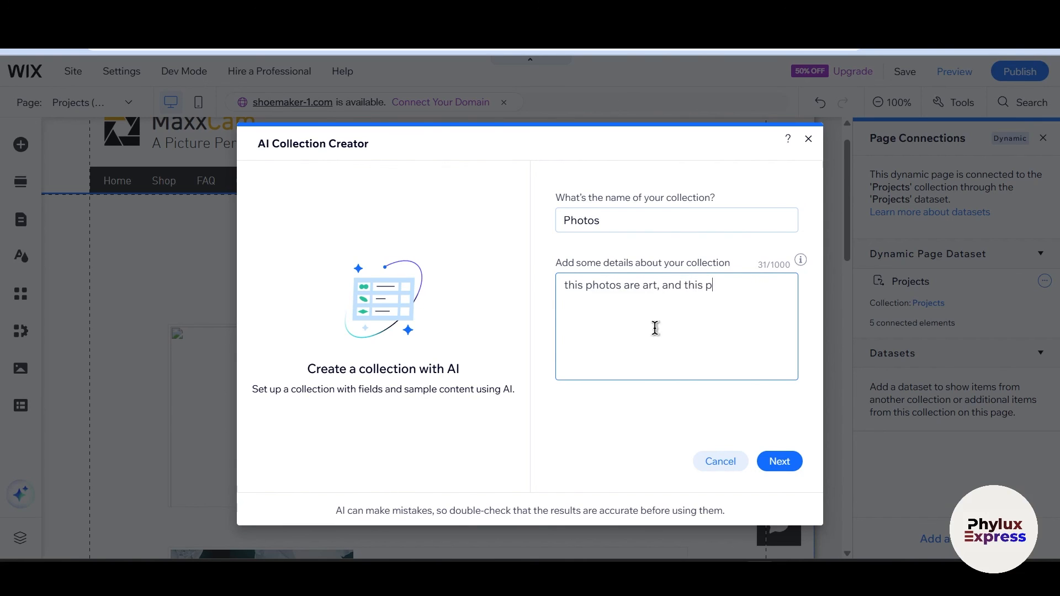
pyautogui.write('hotos value millions of doller')
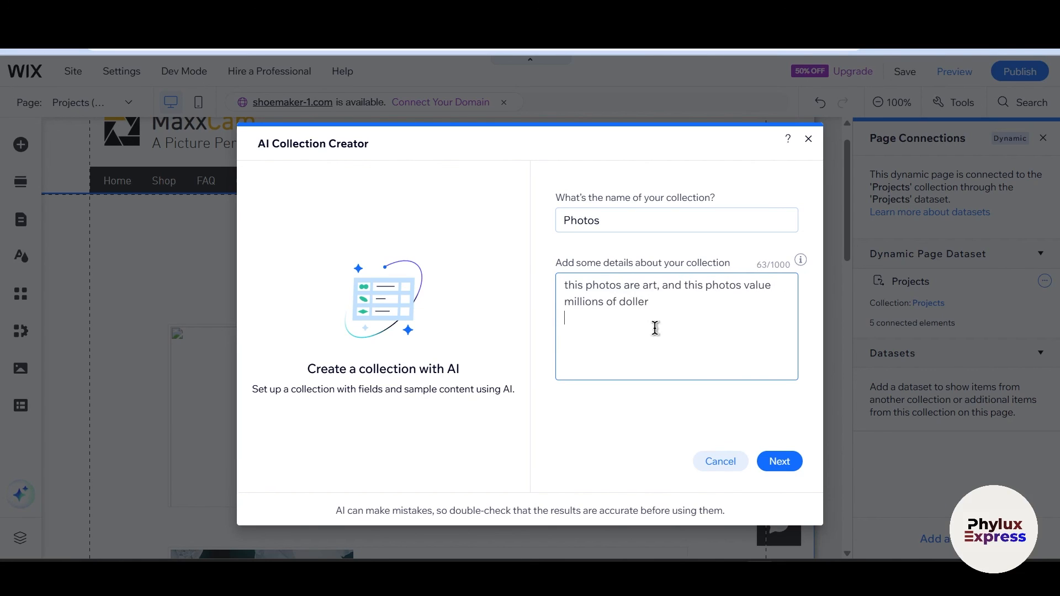
pyautogui.click(786, 468)
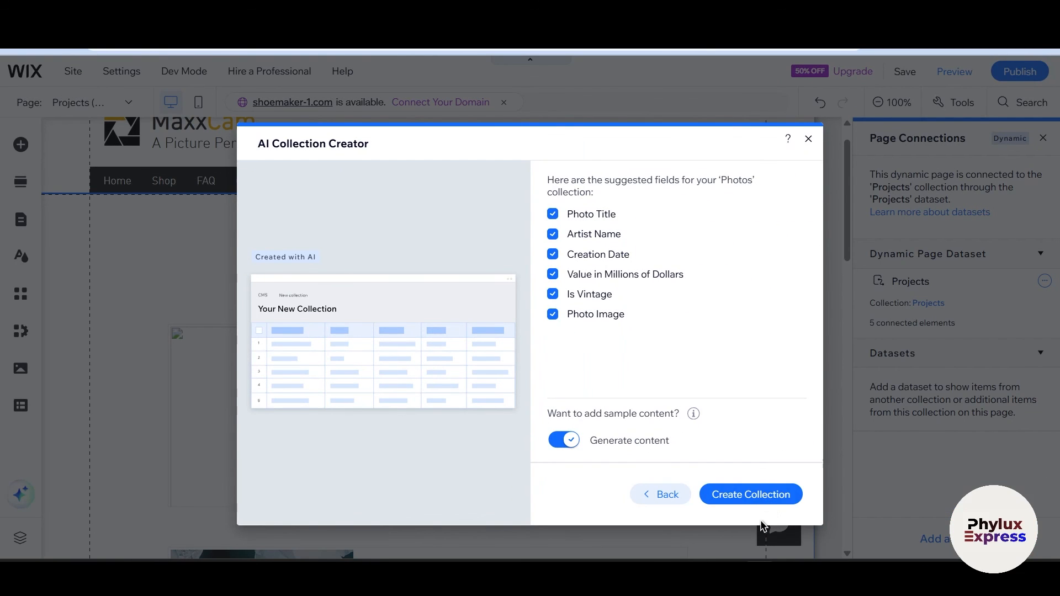
pyautogui.click(769, 502)
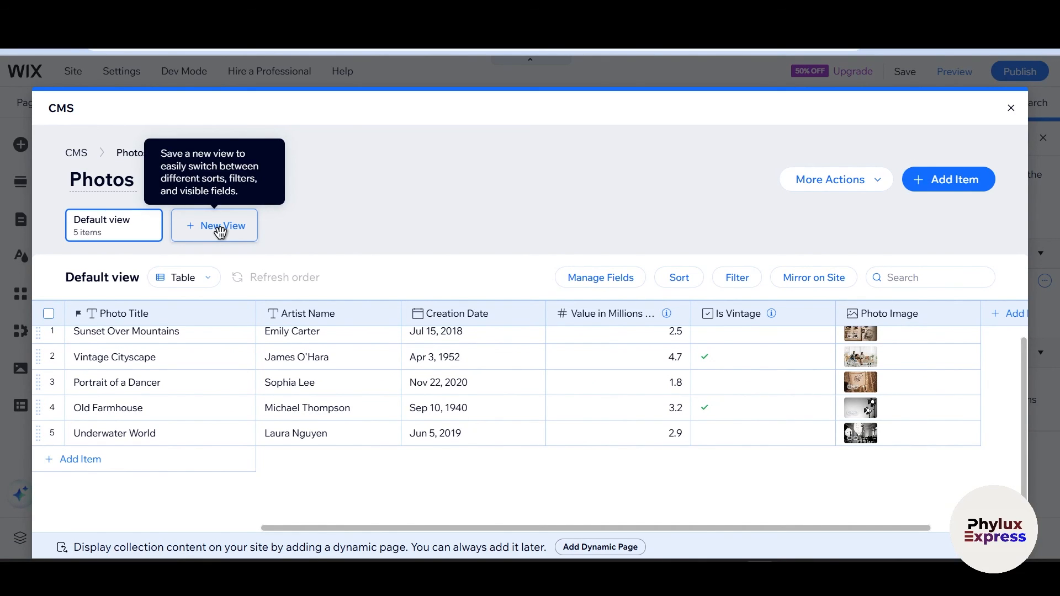
# Step: Look over the entry form for a new Photos item and leave it without saving
pyautogui.click(940, 189)
pyautogui.scroll(-1, 690, 227)
pyautogui.scroll(1, 689, 231)
pyautogui.scroll(-5, 690, 231)
pyautogui.scroll(5, 690, 231)
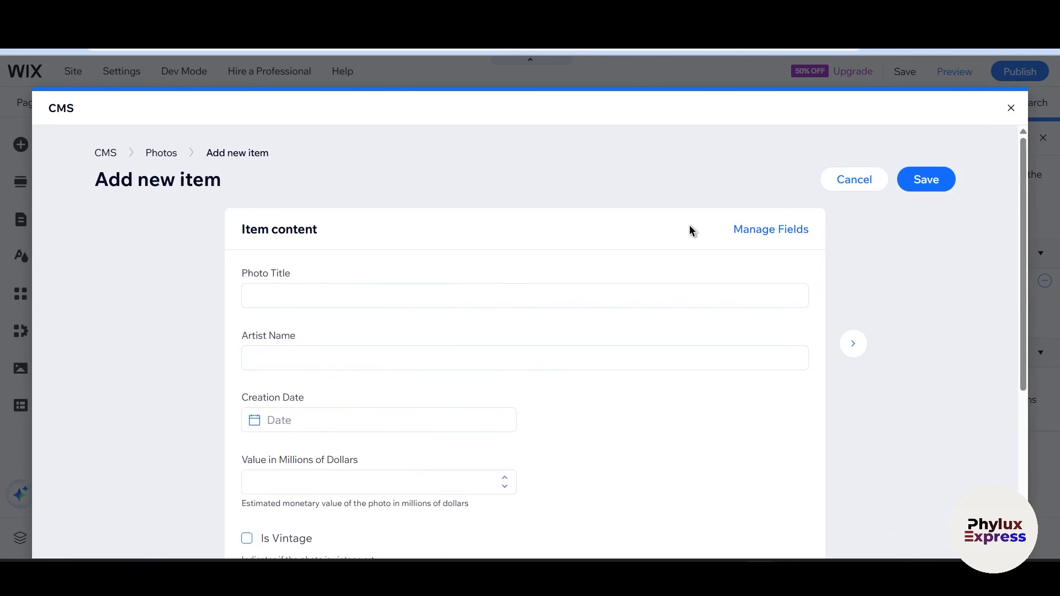
pyautogui.click(839, 183)
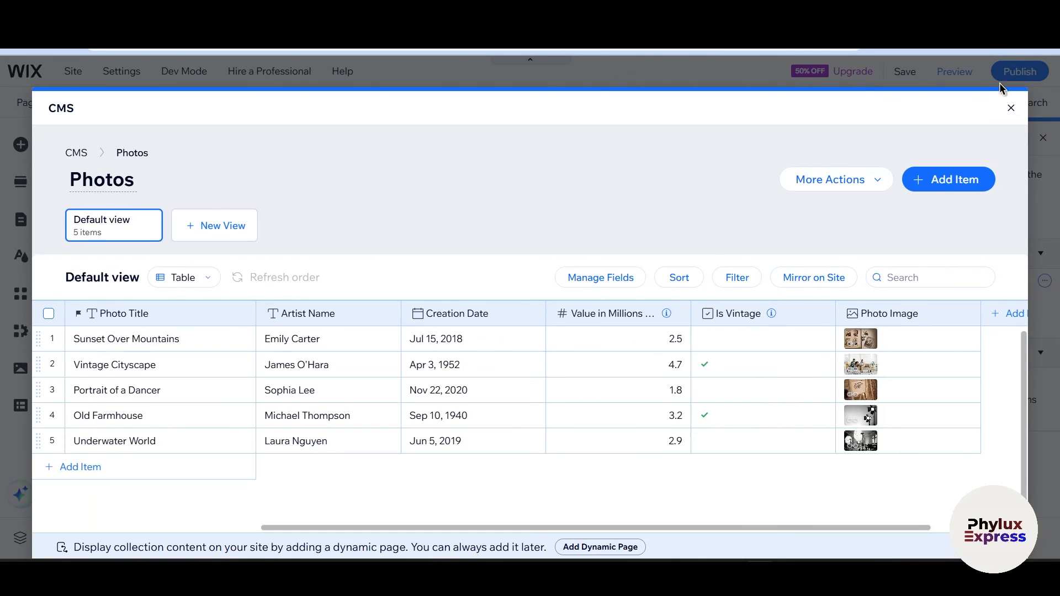
# Step: Add an empty item row at the end of the Photos collection and close the CMS
pyautogui.scroll(-1, 553, 476)
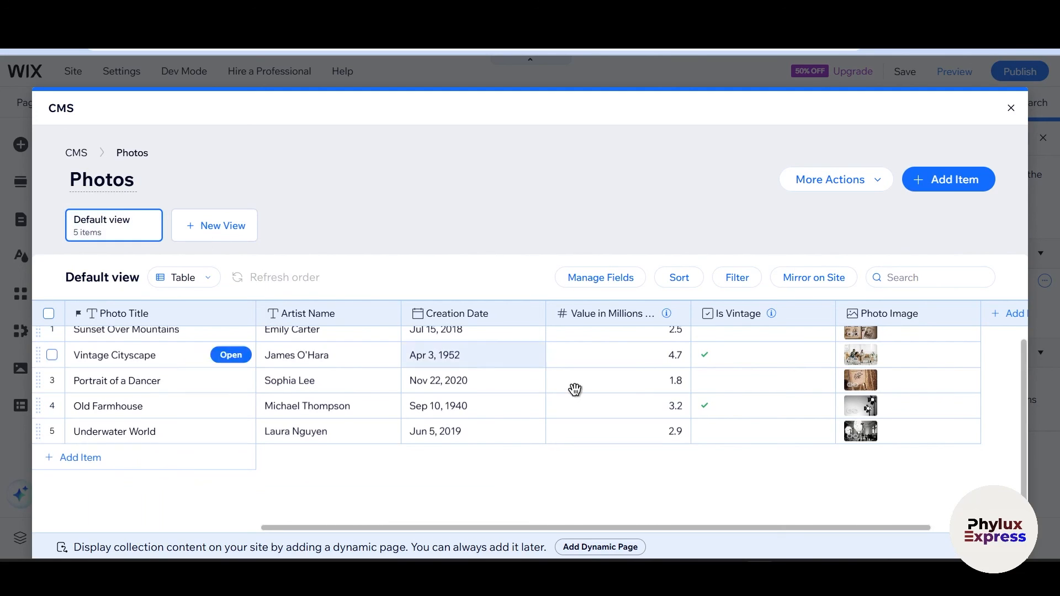
pyautogui.click(152, 467)
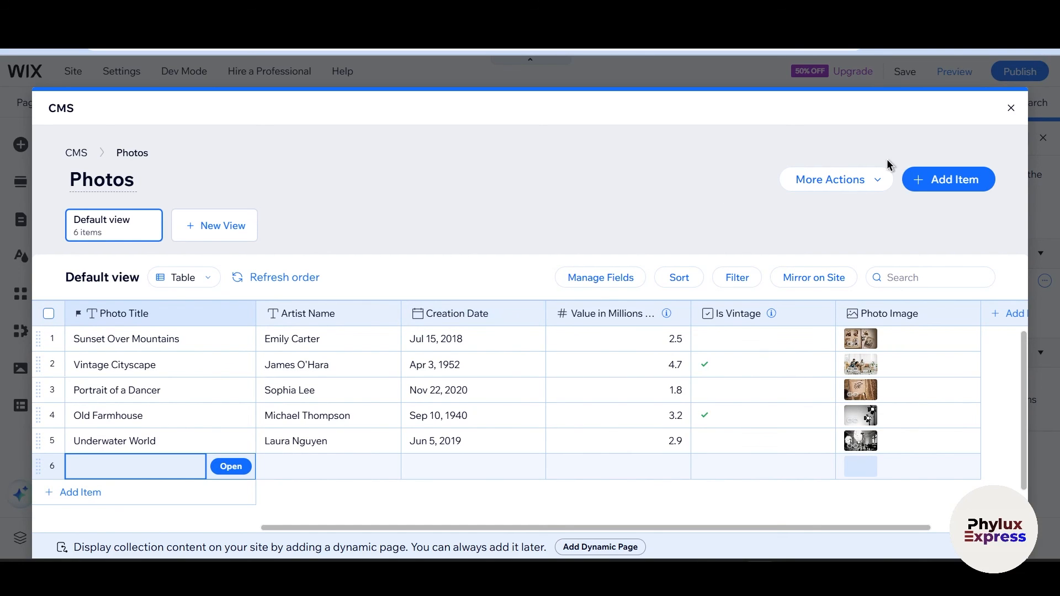
pyautogui.click(1009, 108)
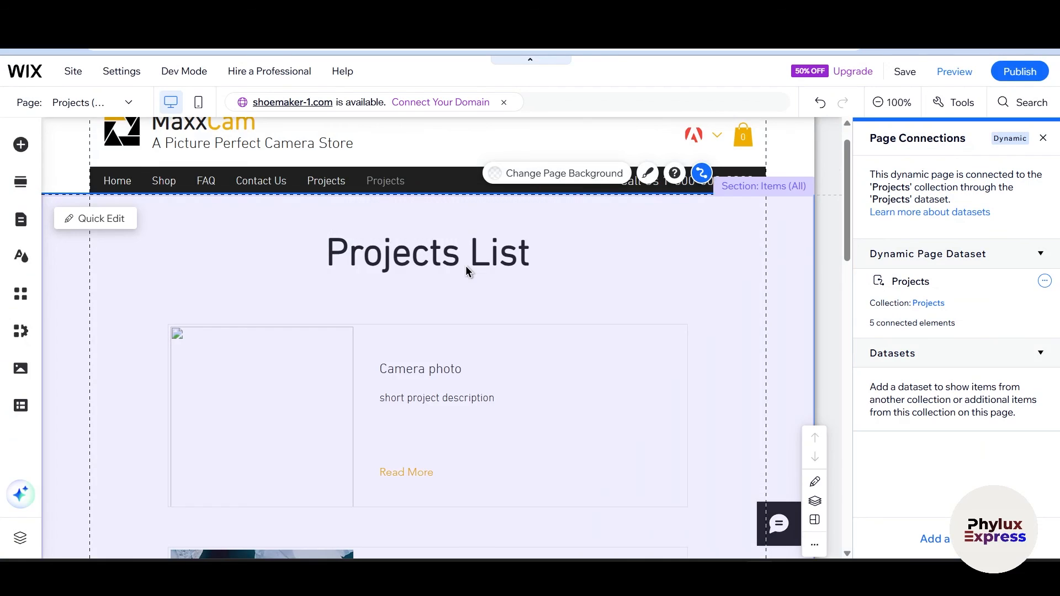
pyautogui.scroll(-10, 545, 263)
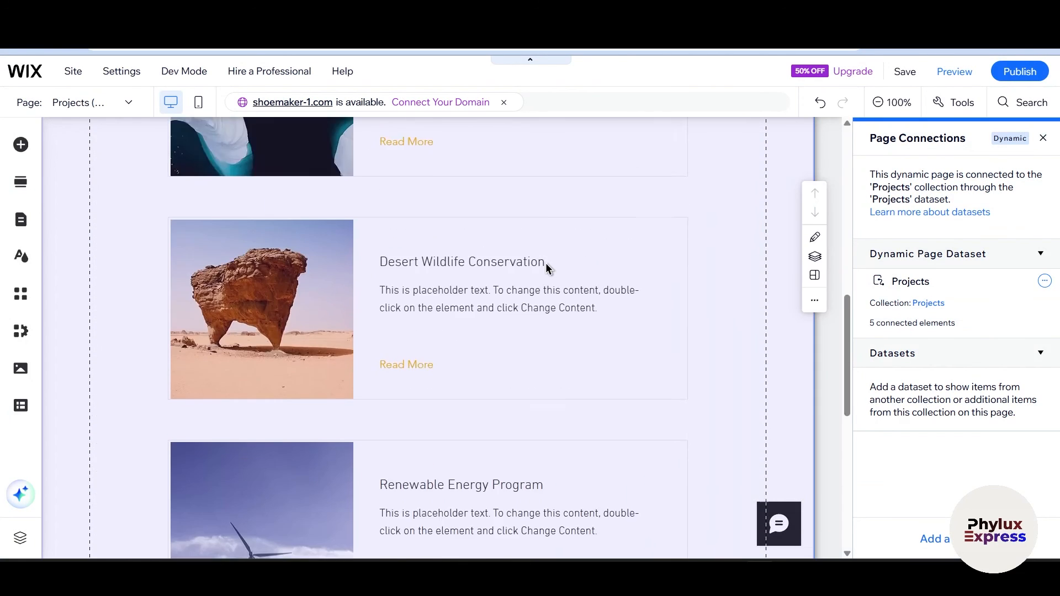
pyautogui.scroll(-6, 546, 263)
pyautogui.scroll(7, 546, 263)
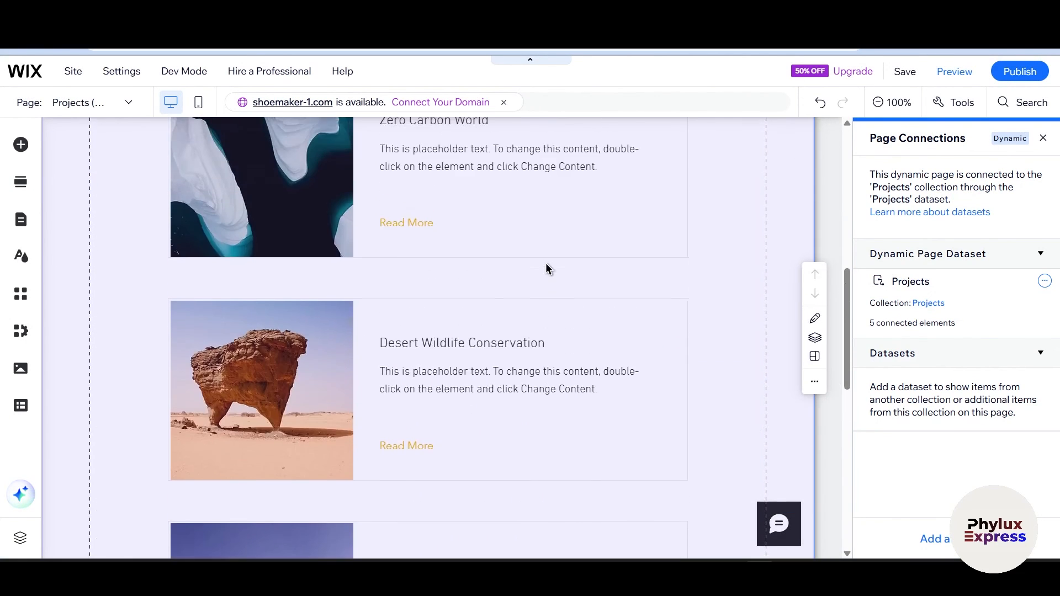
pyautogui.scroll(10, 546, 264)
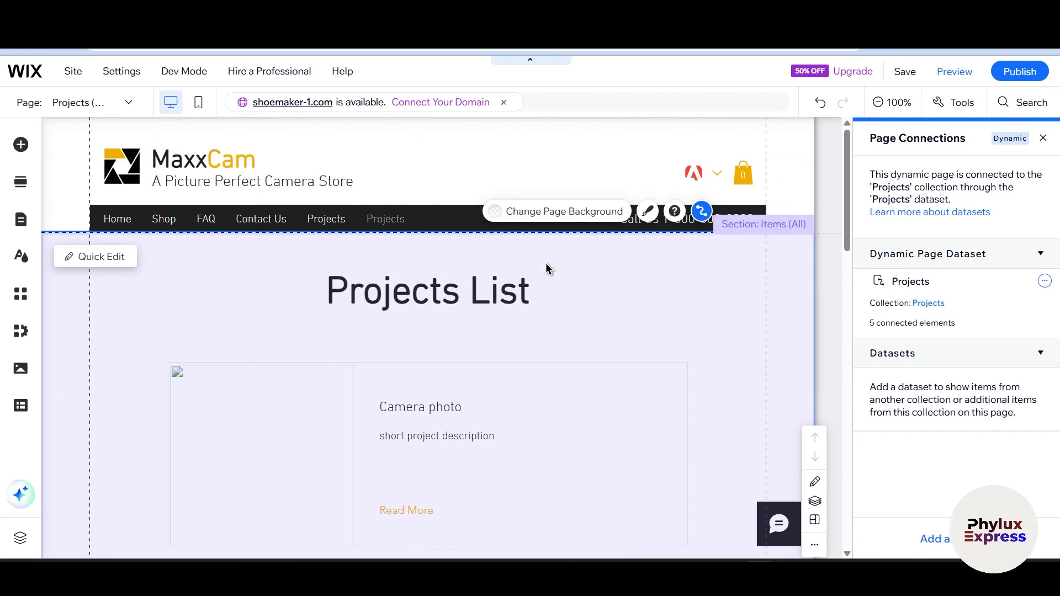